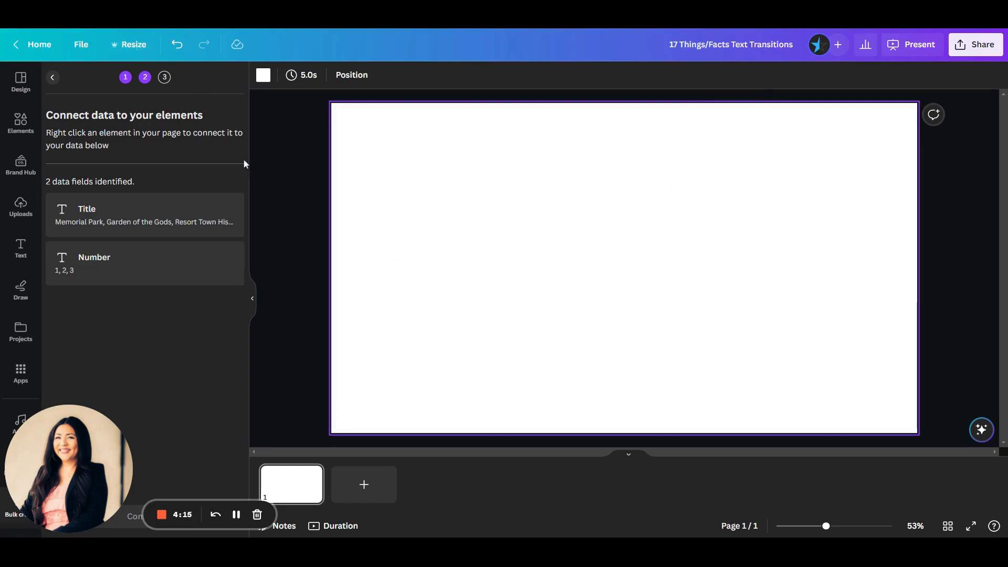
Open the manual data table of Bulk Create, check its Title and Number entries through row 17, and accept the table.
click(146, 50)
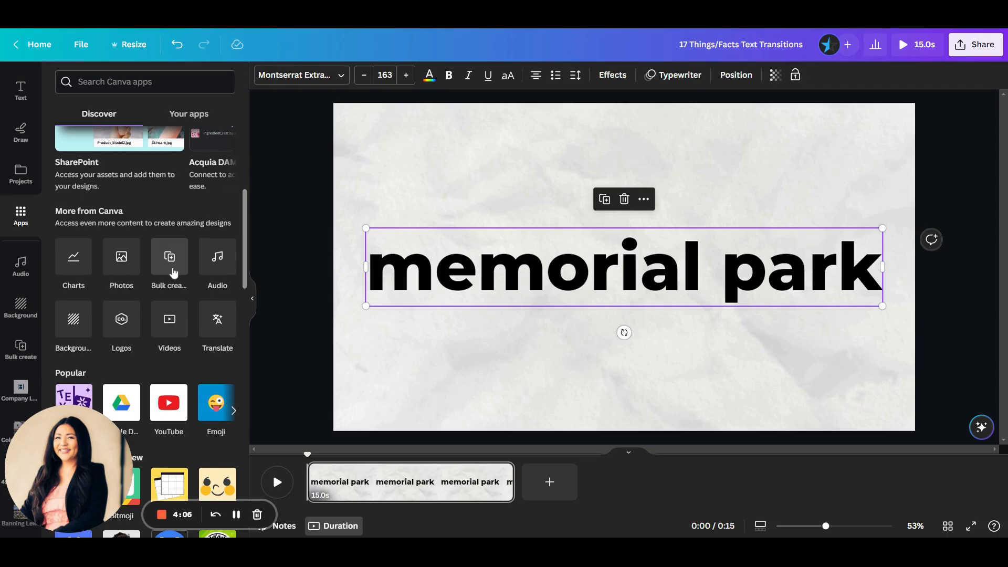
click(169, 260)
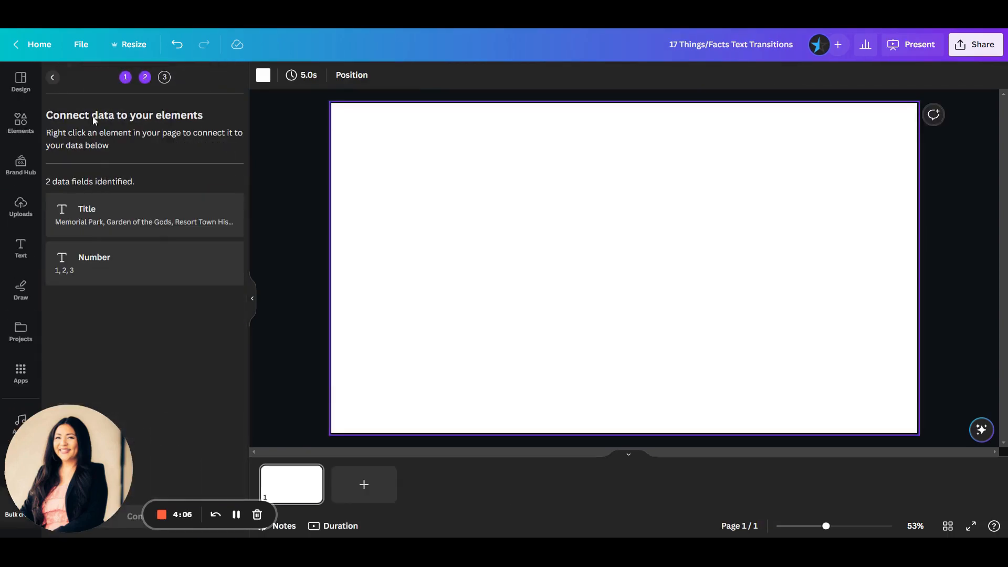
click(53, 78)
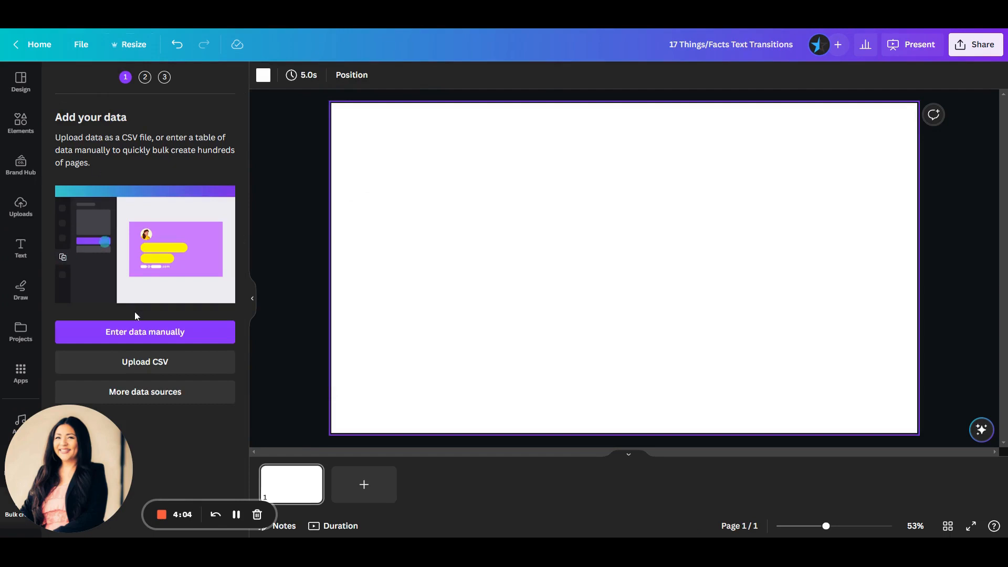
click(140, 340)
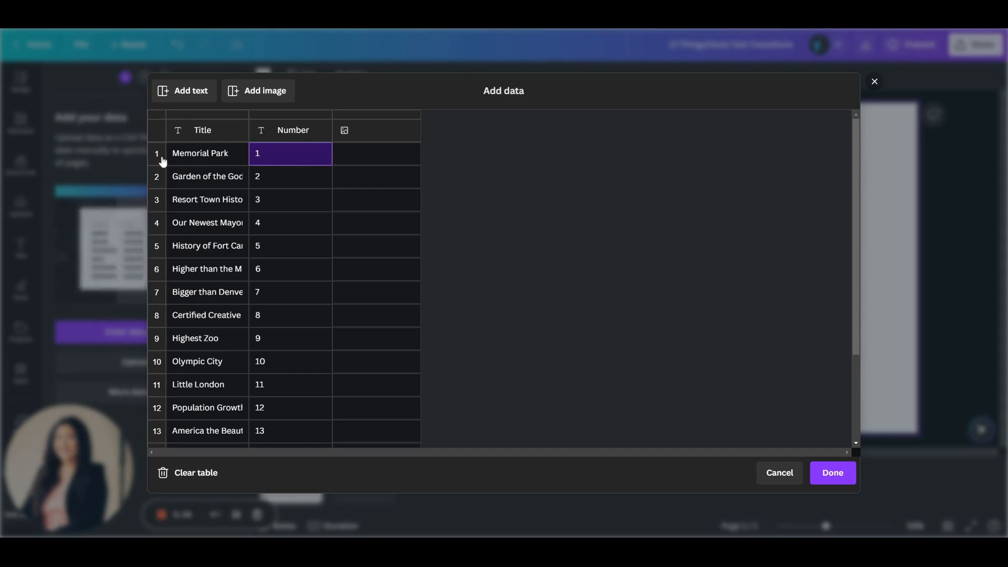
scroll(198, 348, down, 3)
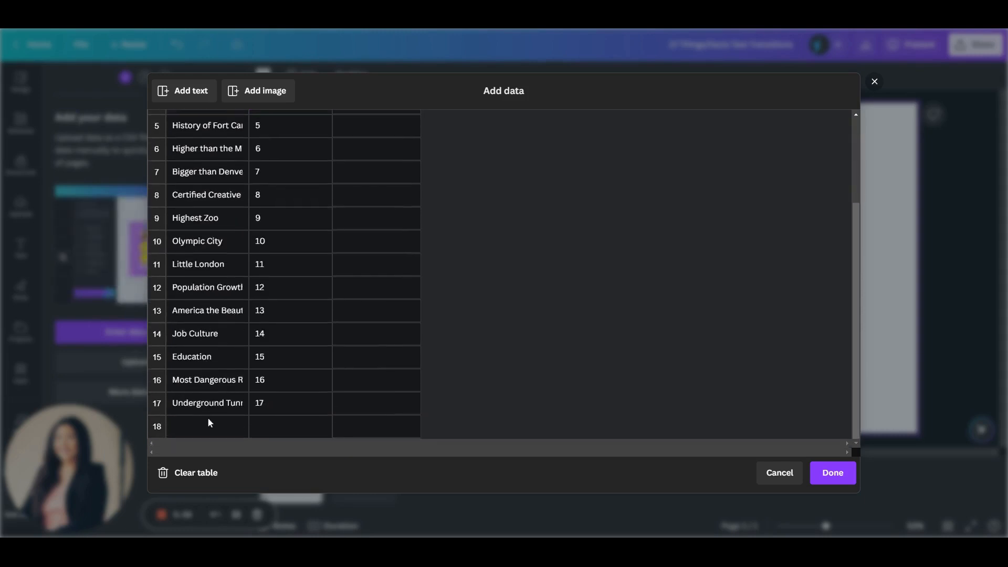
scroll(266, 333, up, 3)
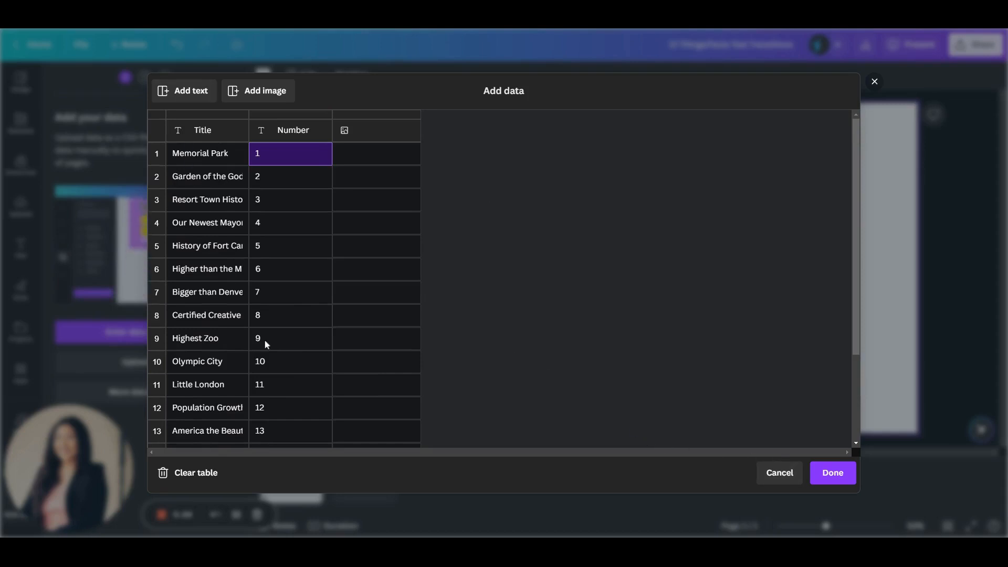
click(833, 472)
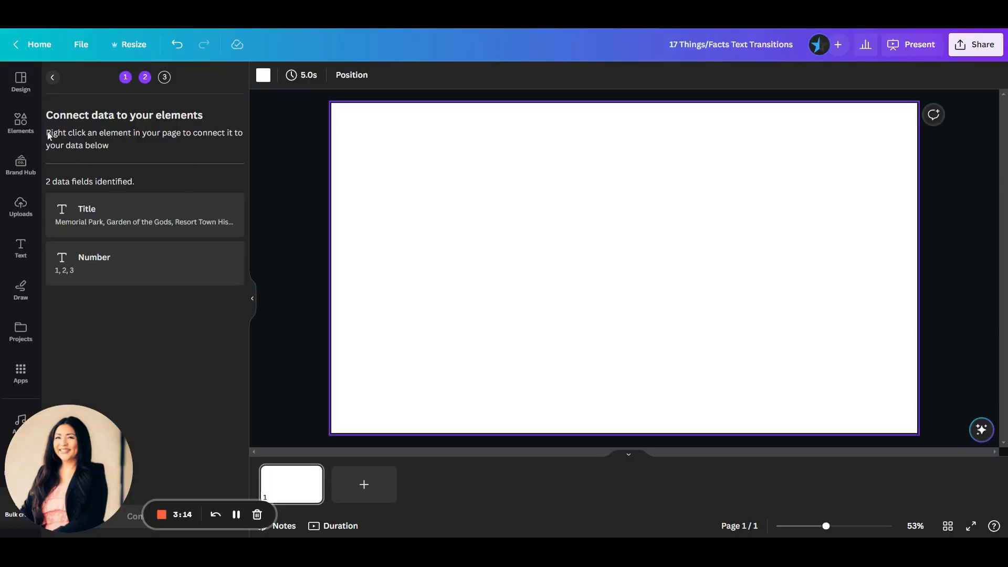
Add a heading to the blank page with the text "memorial park".
click(19, 250)
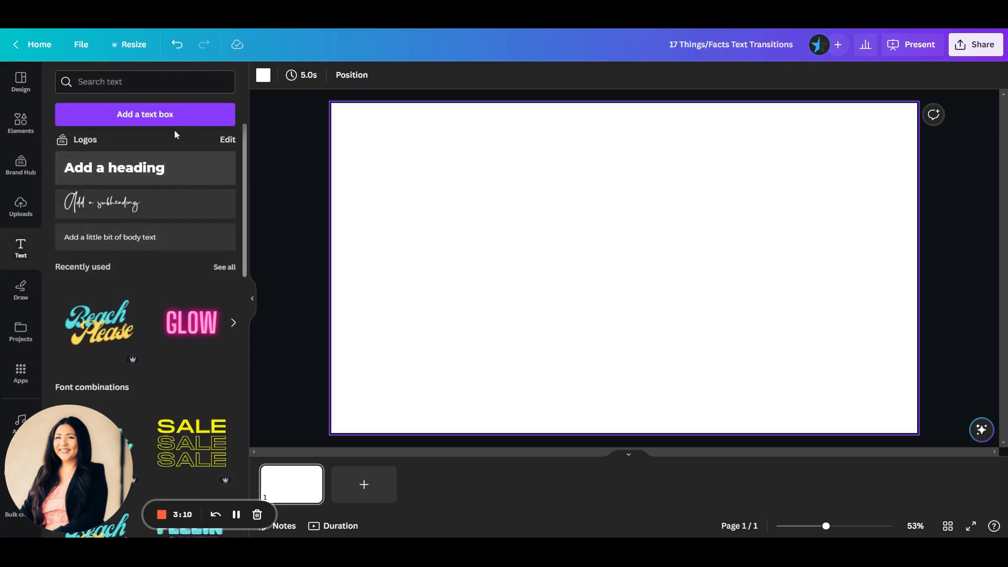
click(153, 167)
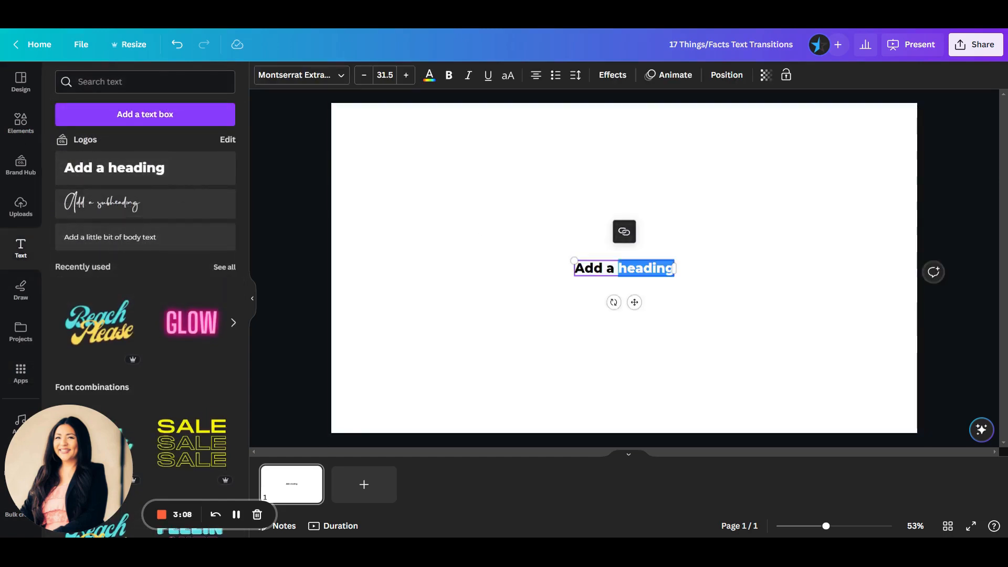
text(memorial park)
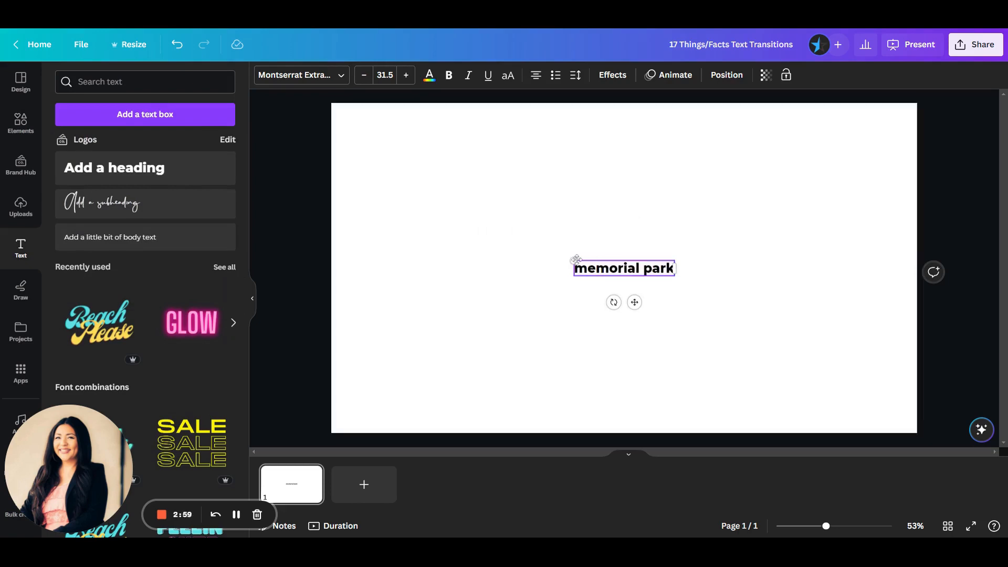
Enlarge the "memorial park" heading to font size 163 so it spans nearly the full page width, and keep it selected.
drag(576, 259, 378, 149)
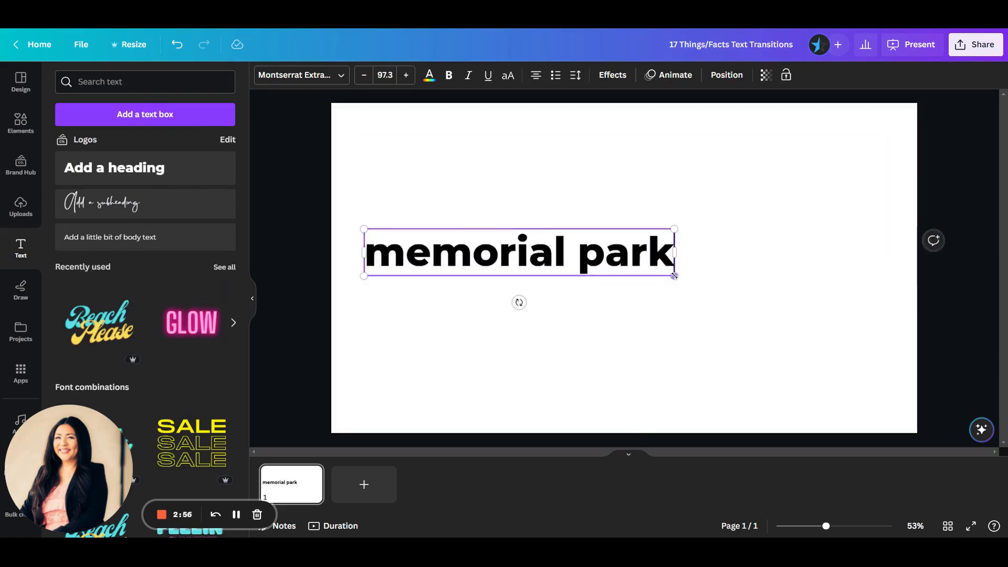
drag(712, 291, 924, 323)
click(955, 326)
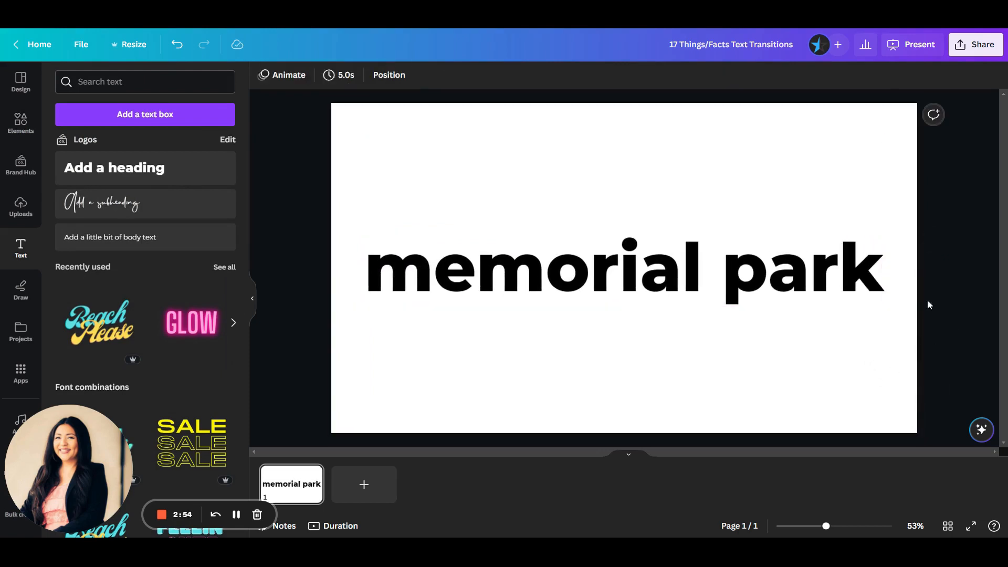
drag(775, 272, 774, 273)
click(761, 286)
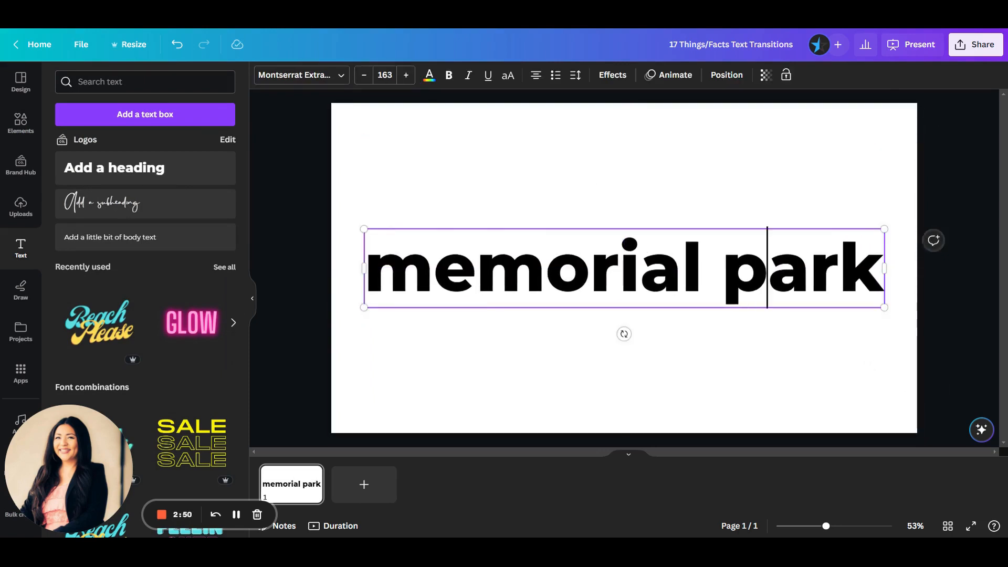
click(843, 415)
click(813, 303)
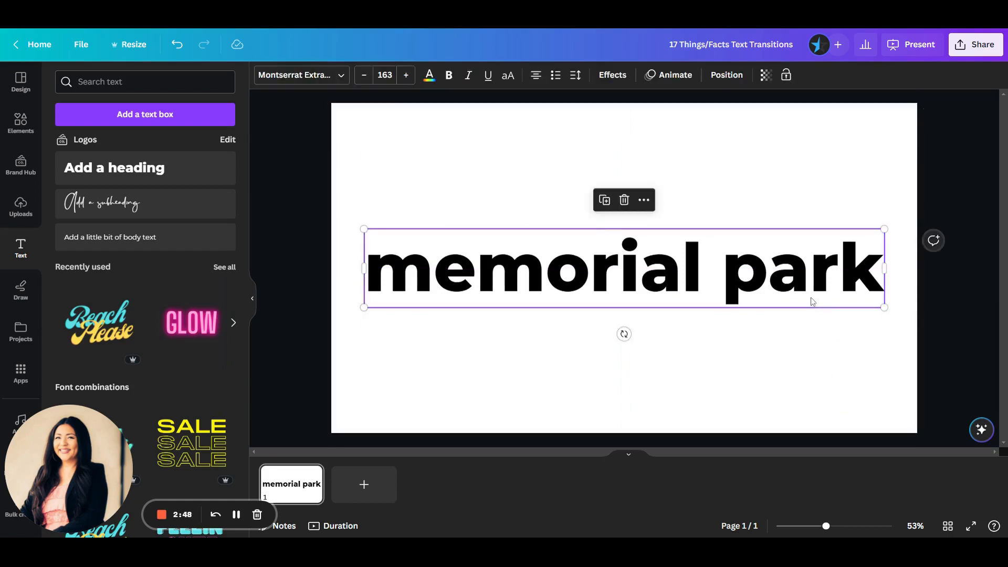
Apply the Typewriter text animation to the "memorial park" heading.
click(669, 81)
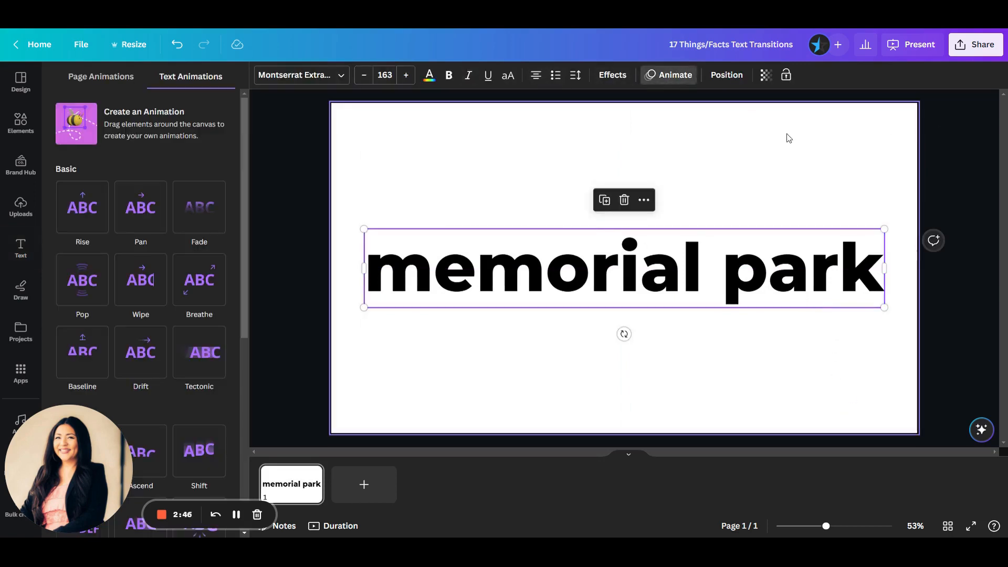
scroll(101, 308, down, 2)
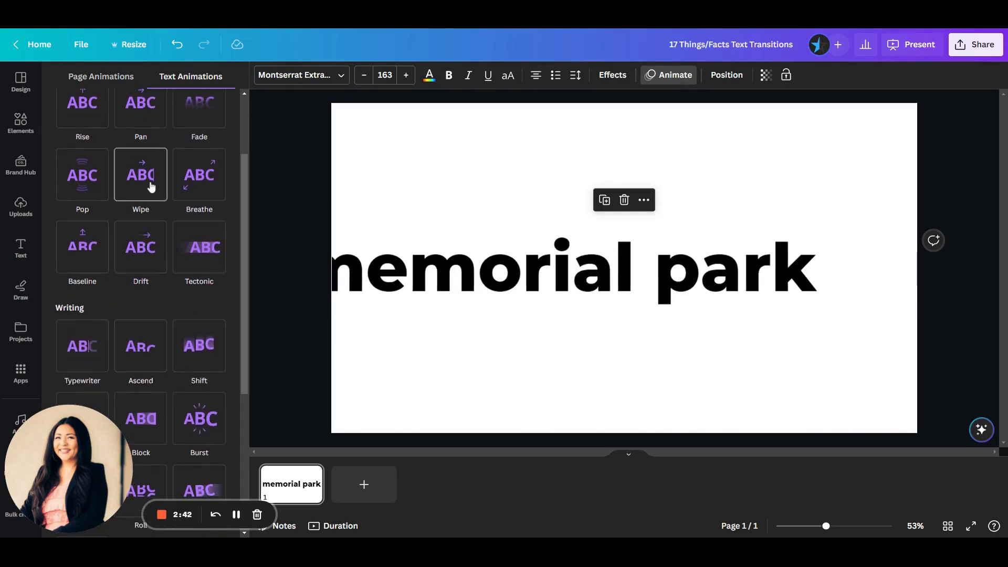
scroll(157, 252, down, 1)
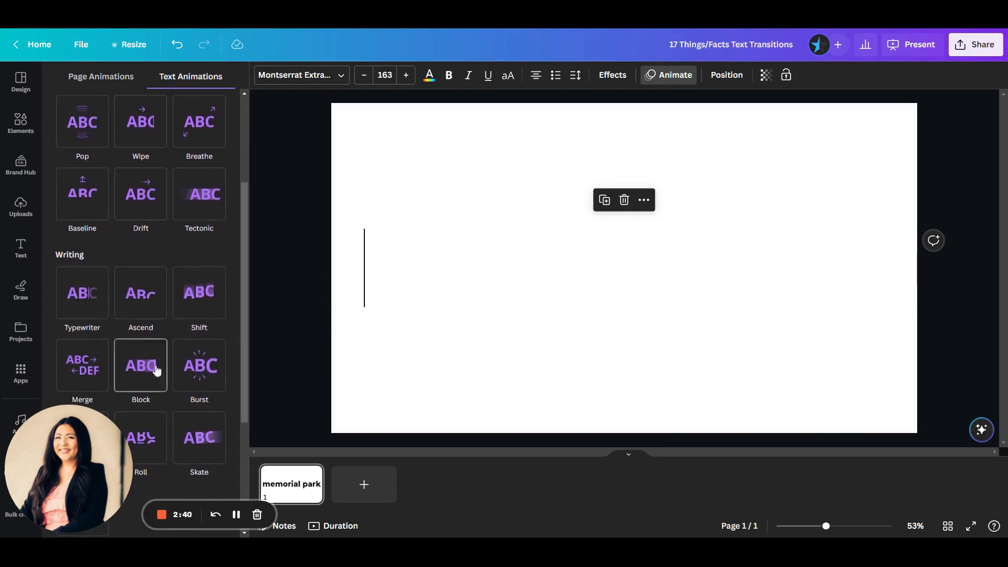
scroll(153, 364, down, 4)
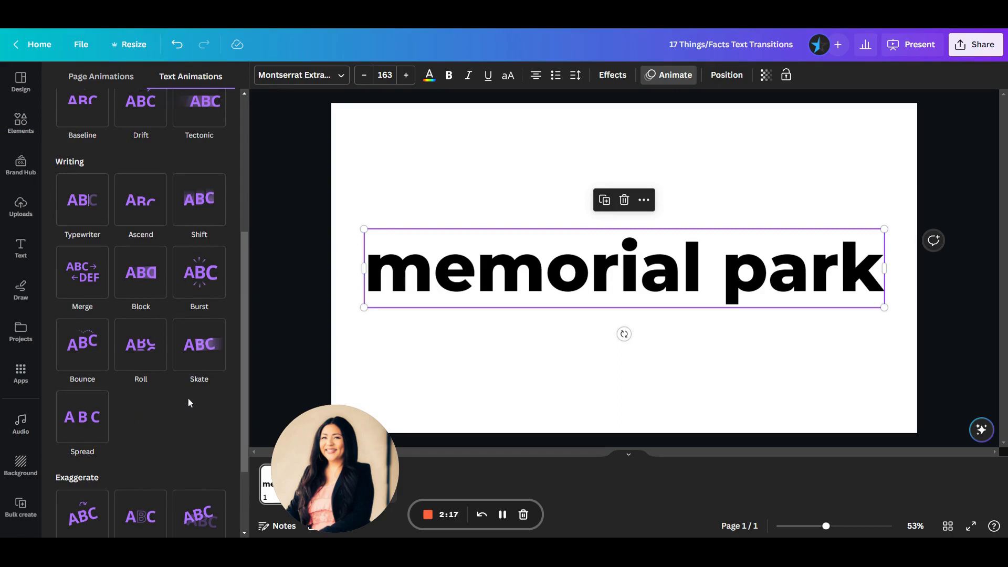
click(94, 218)
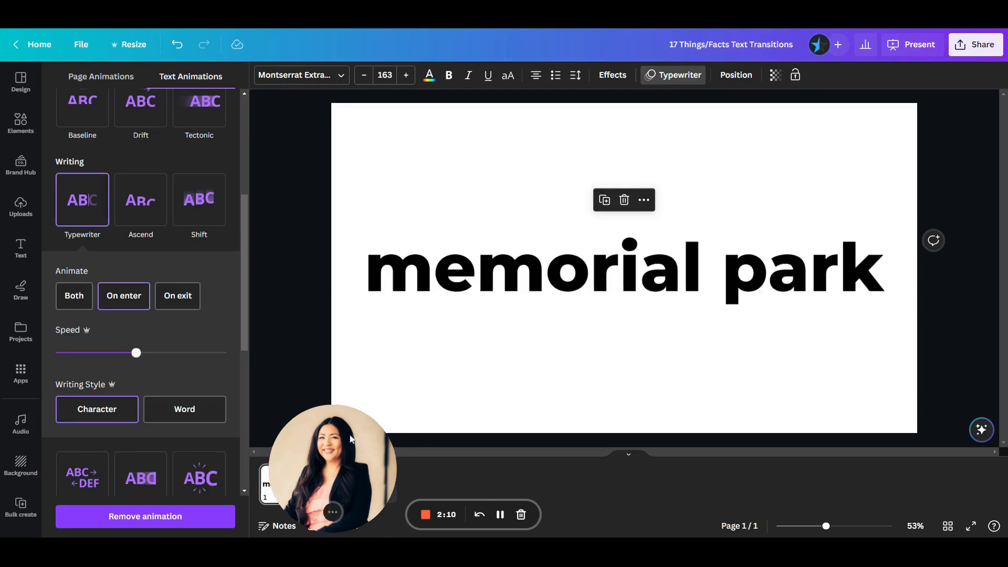
drag(309, 503, 42, 503)
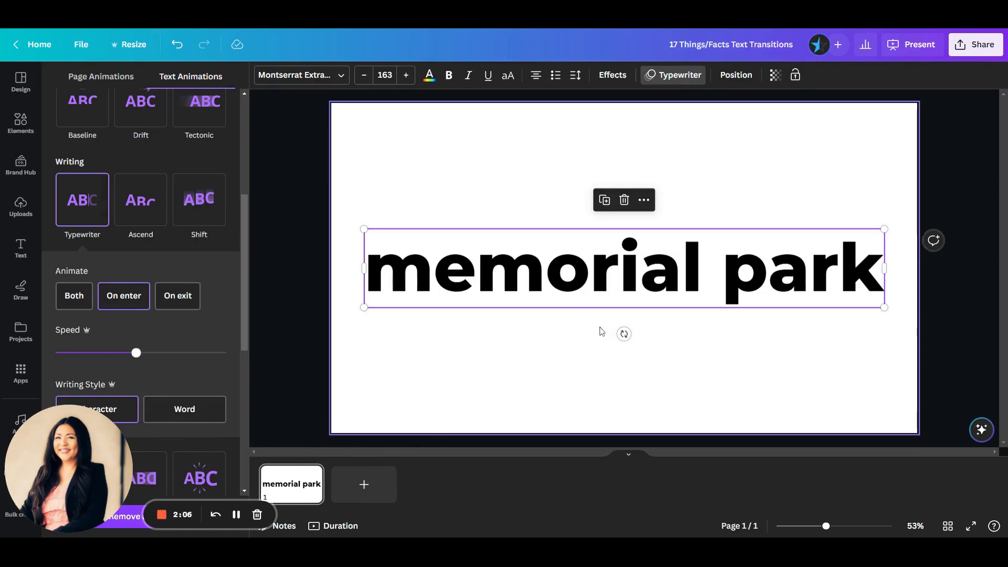
Add the 15-second light white paper video to the page and set it as the background behind the heading.
click(544, 213)
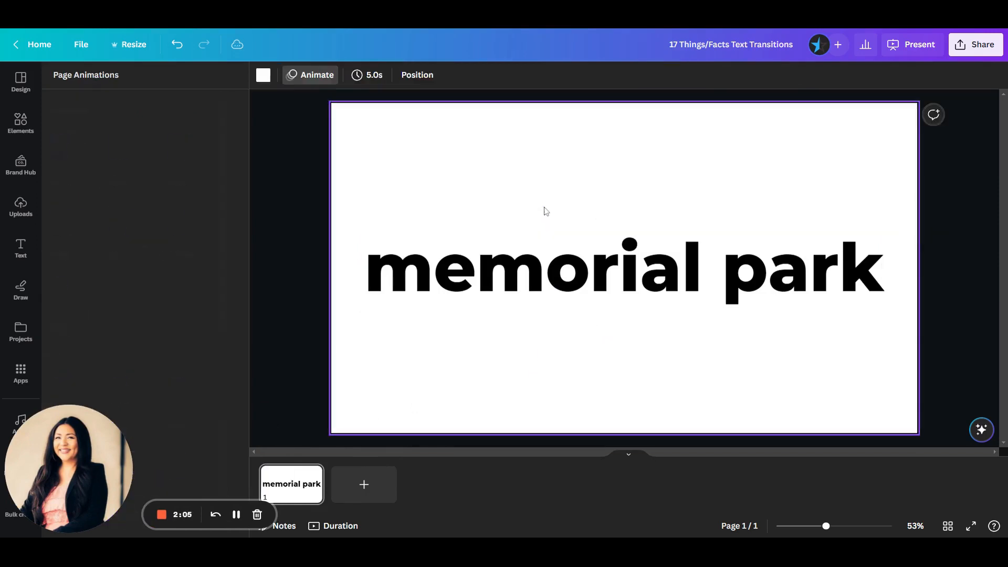
click(20, 122)
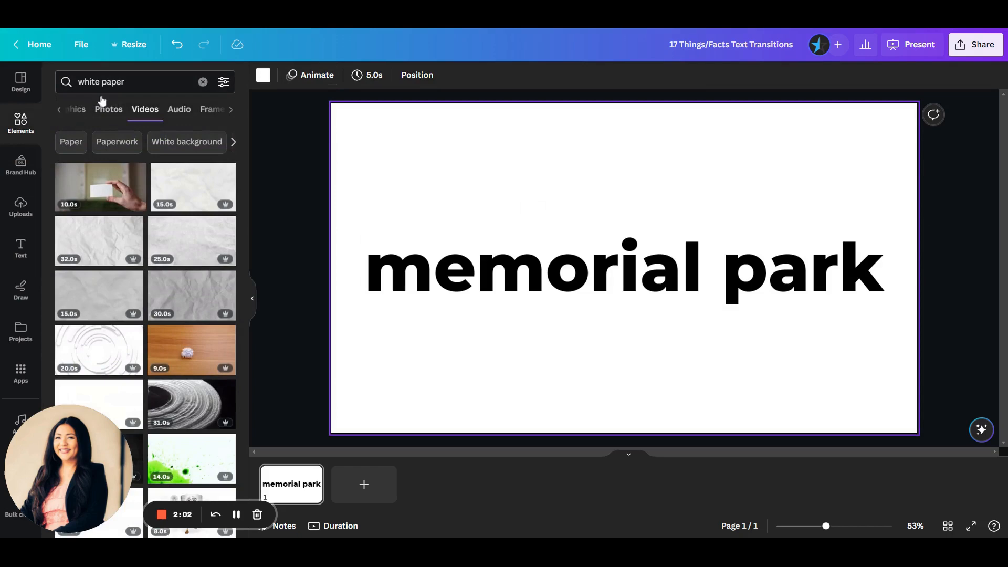
mouse_move(231, 177)
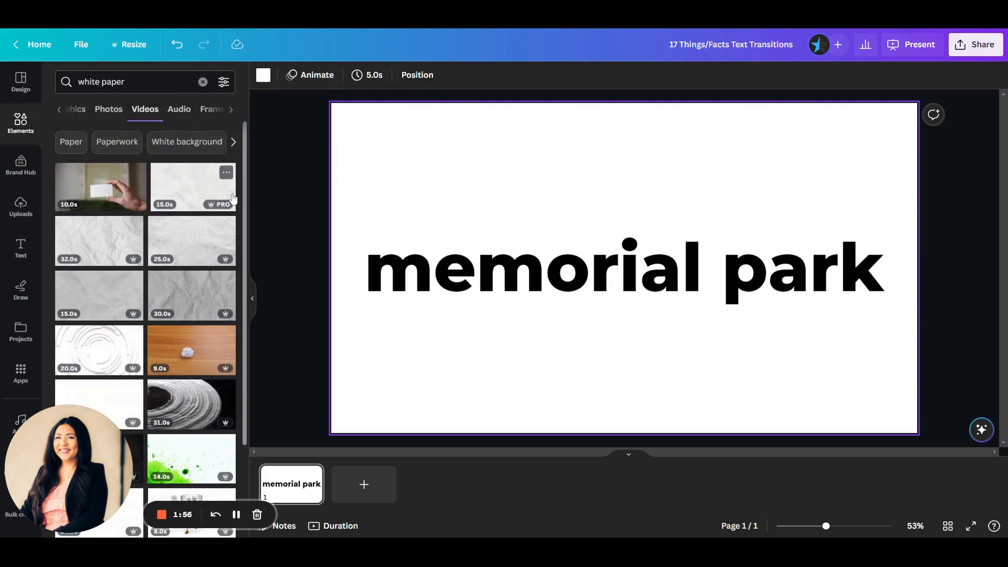
click(194, 187)
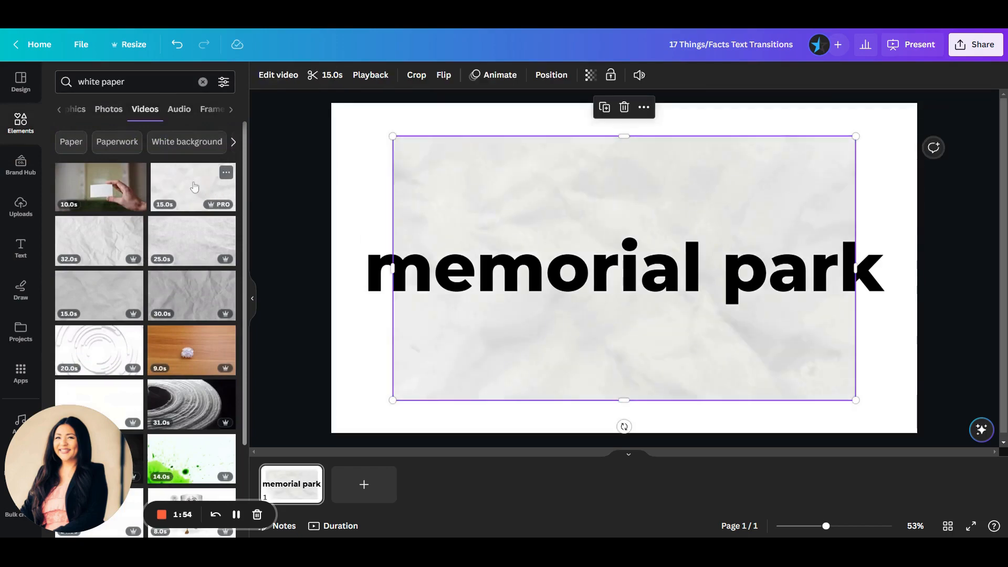
right_click(562, 207)
click(620, 454)
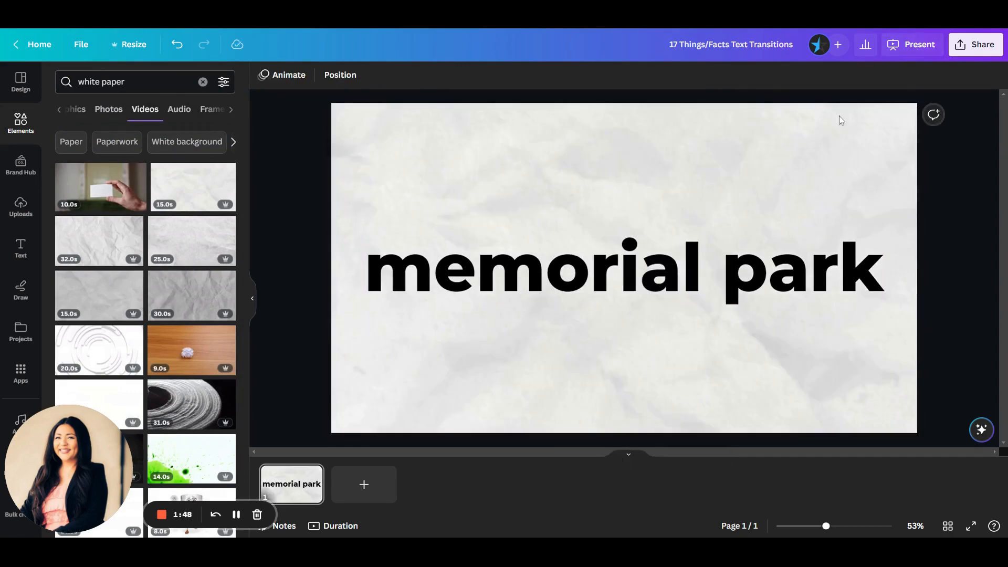
Preview the page to check the animated heading over the paper video background.
click(624, 273)
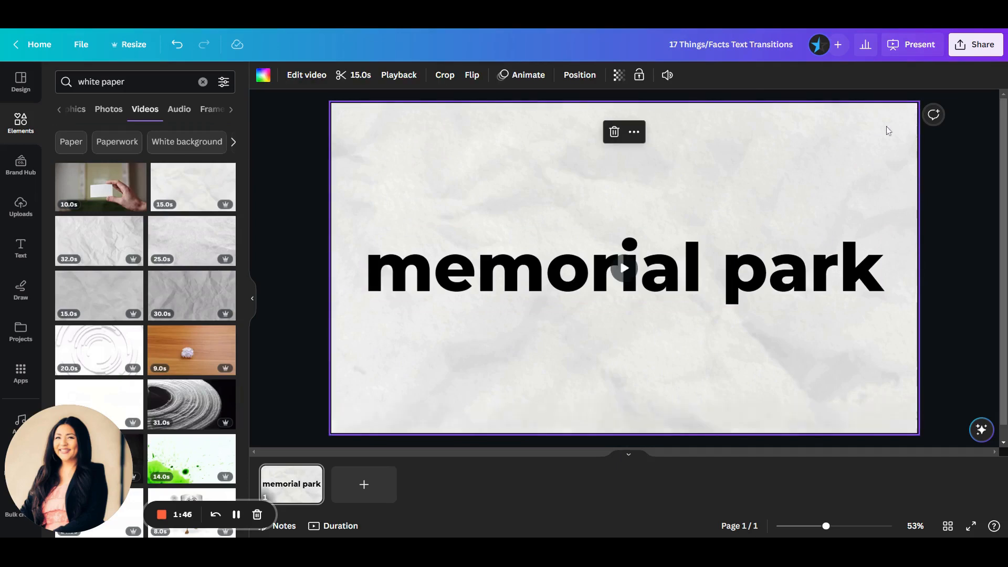
click(627, 275)
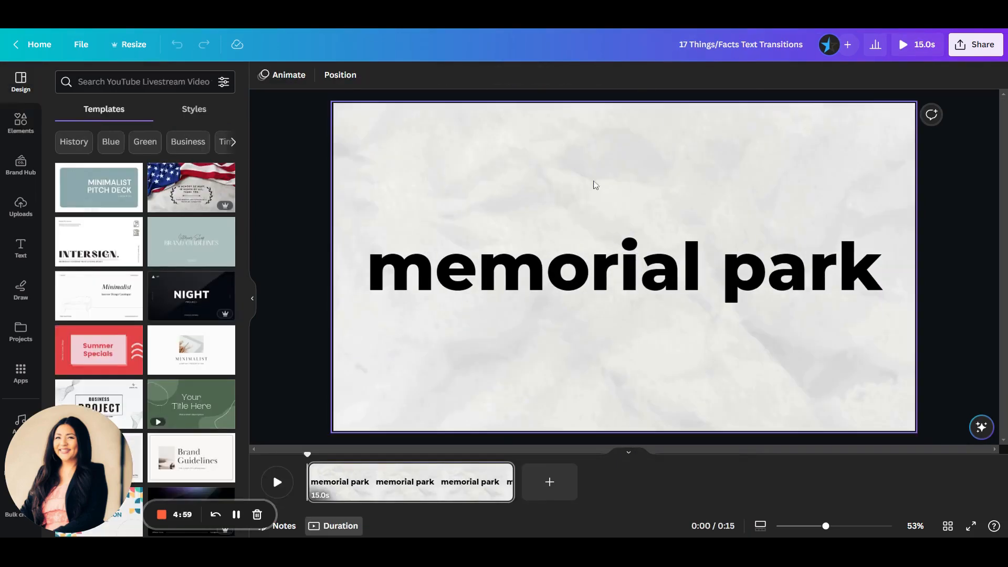
click(903, 46)
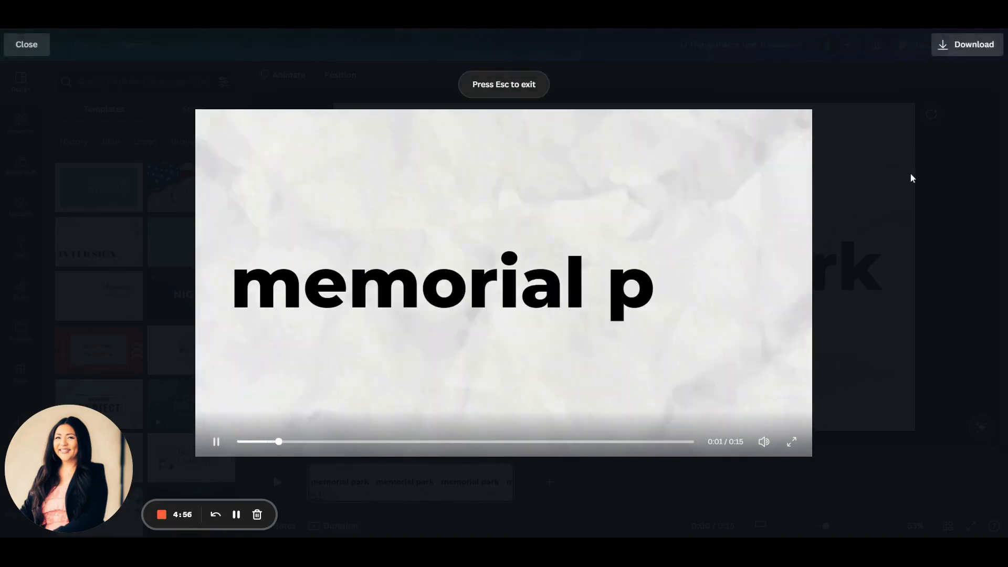
key(Escape)
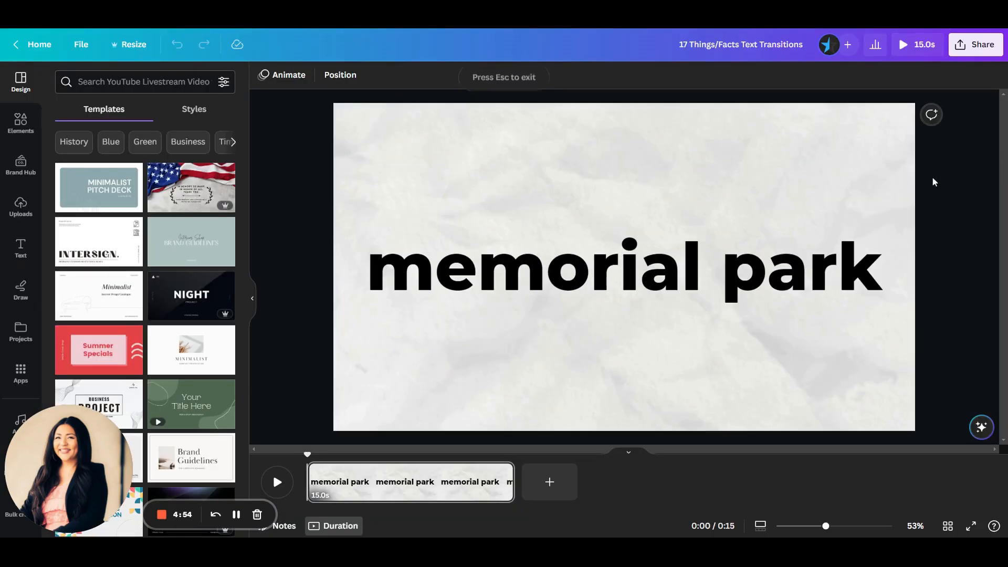
Raise the heading's Typewriter animation speed to about 70% of its range and play the page preview again.
click(514, 284)
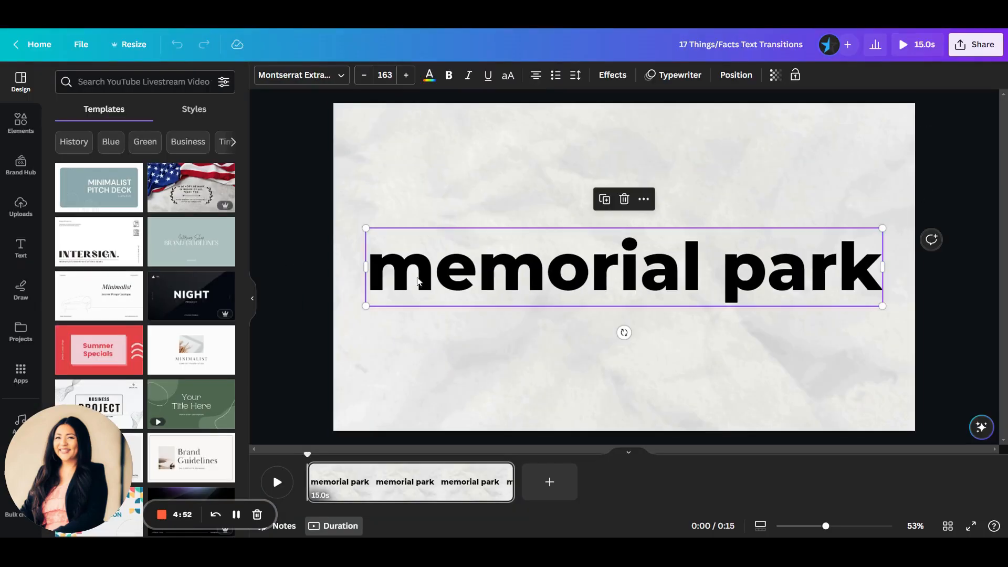
click(677, 74)
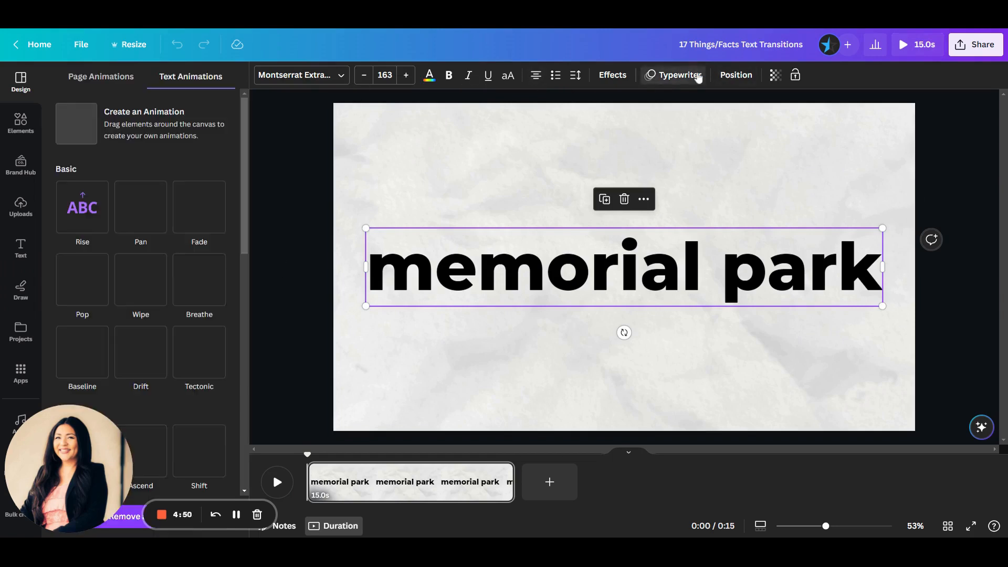
scroll(137, 402, down, 8)
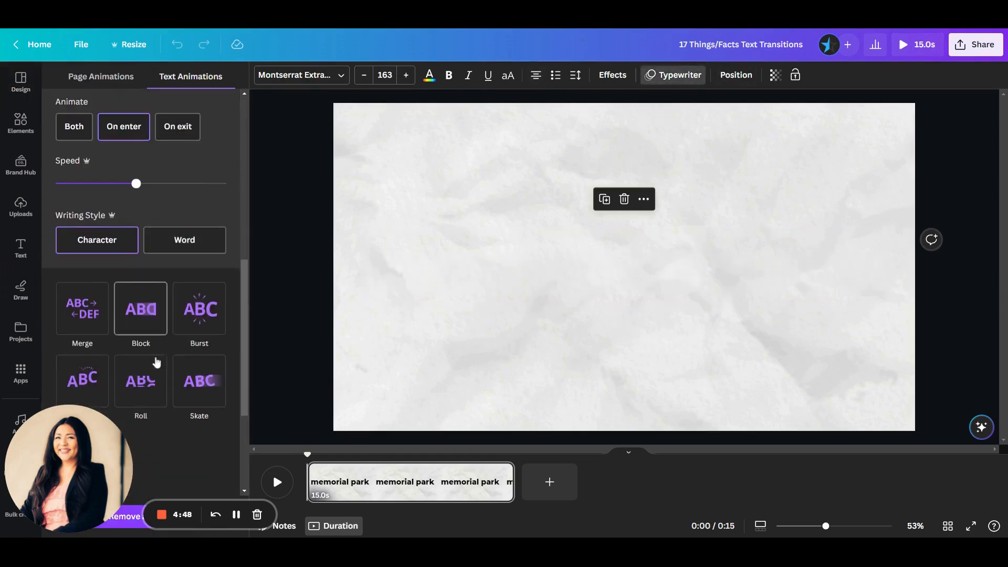
drag(135, 189, 175, 185)
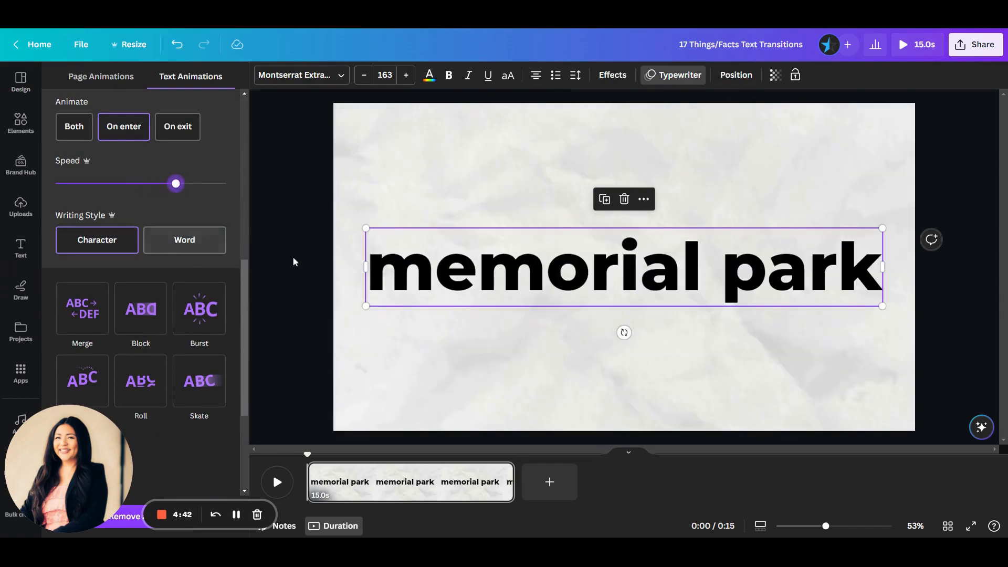
click(361, 379)
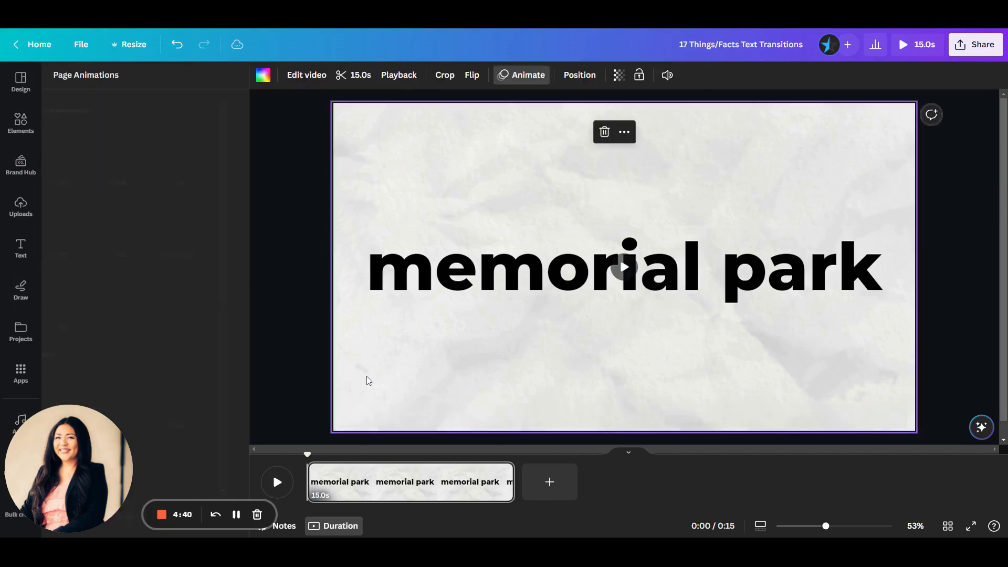
click(903, 44)
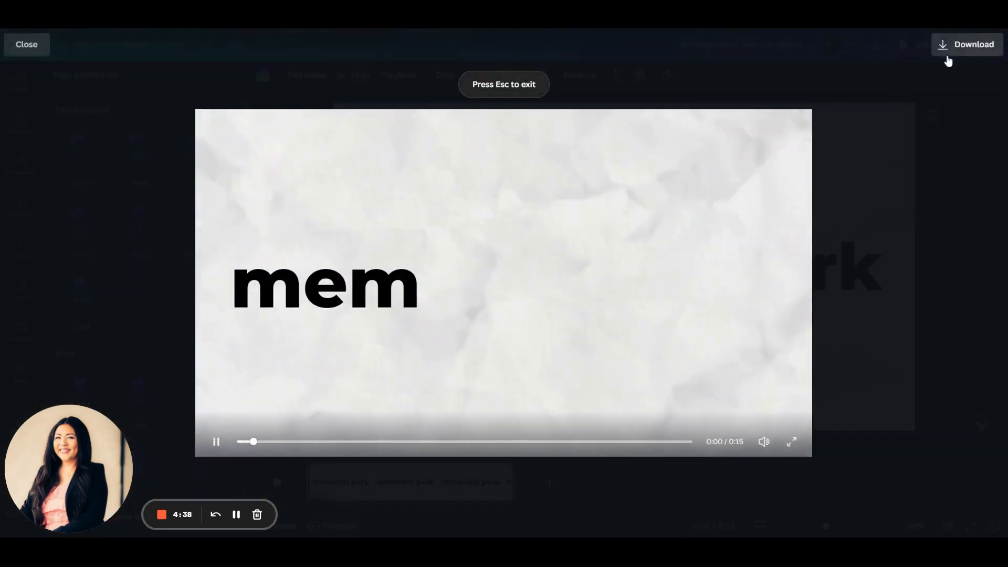
Close the page preview and set up the Bulk create data with a Number field and a Title field.
click(975, 112)
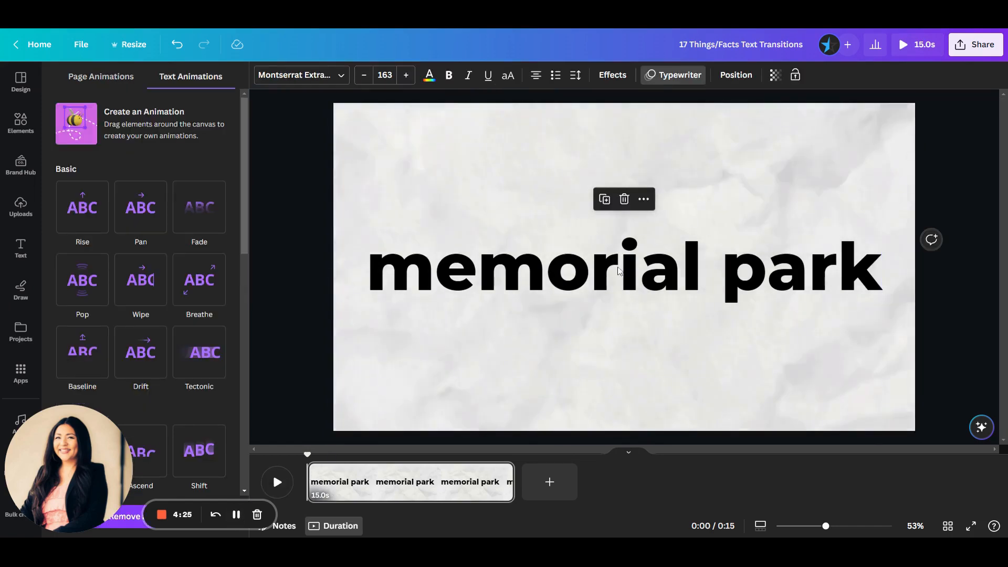
right_click(663, 258)
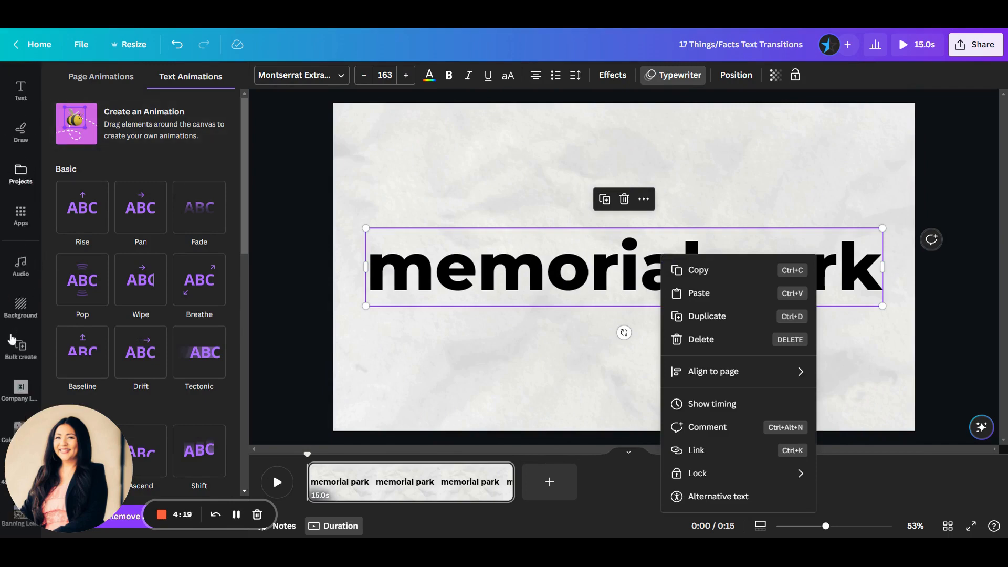
click(21, 215)
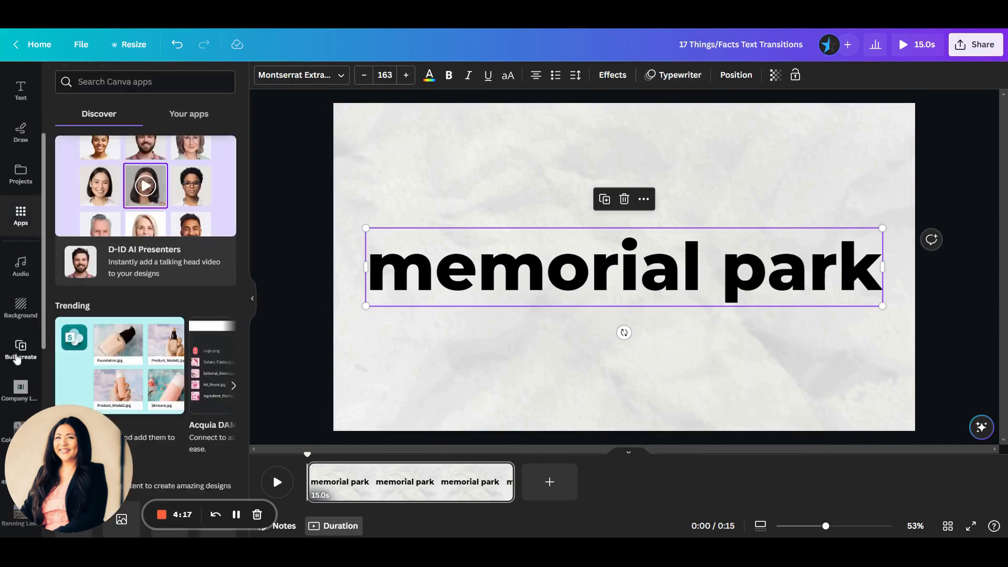
scroll(145, 263, down, 3)
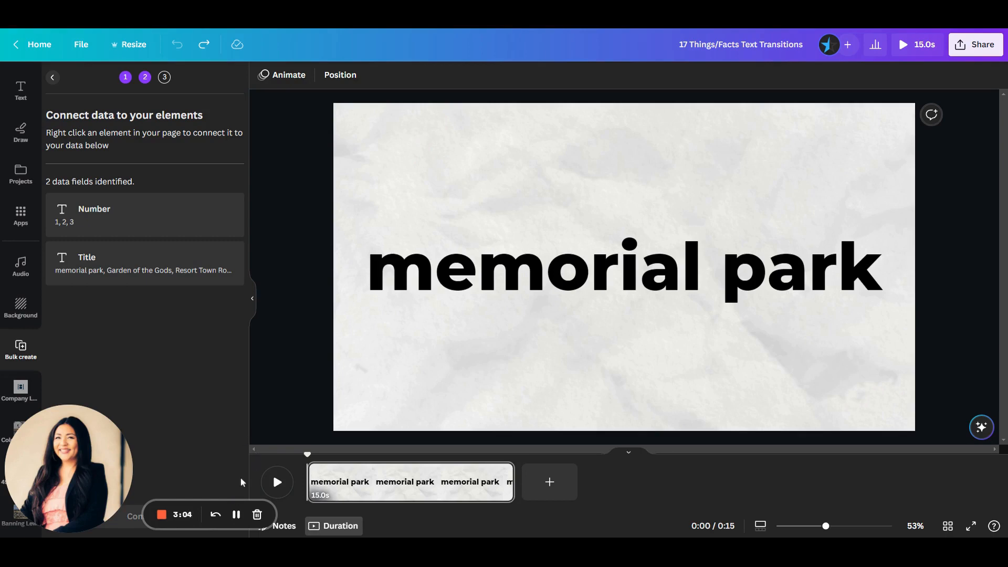
Connect the "memorial park" heading to the Title data field.
right_click(492, 284)
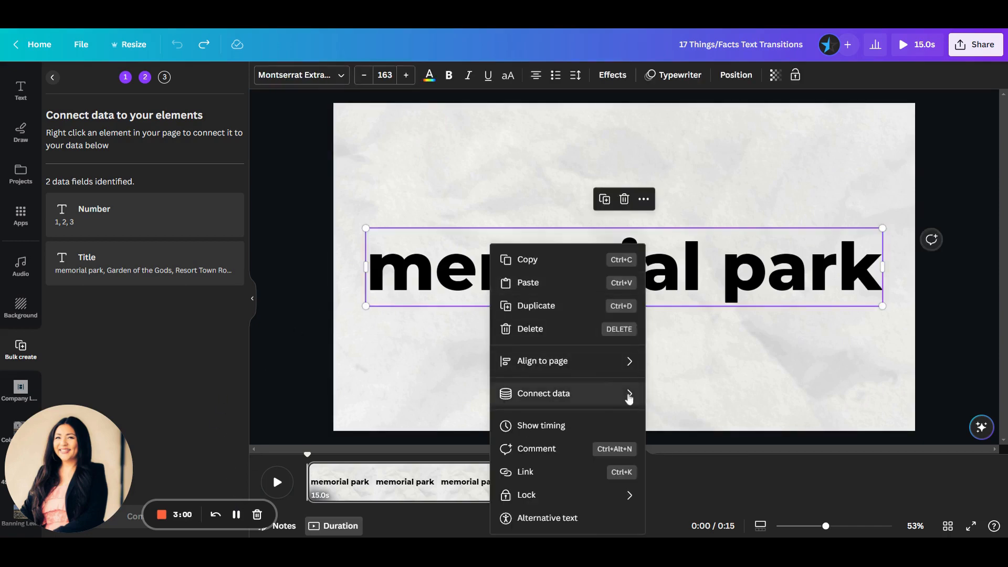
mouse_move(629, 399)
click(680, 421)
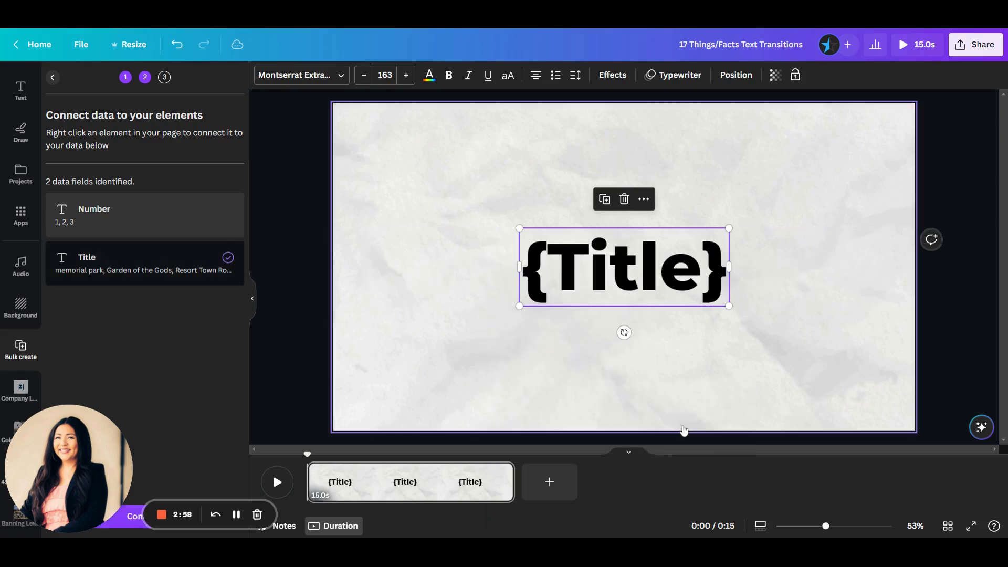
Widen the {Title} text box on both sides to nearly the full page width.
drag(729, 267, 902, 270)
drag(519, 267, 349, 266)
click(512, 363)
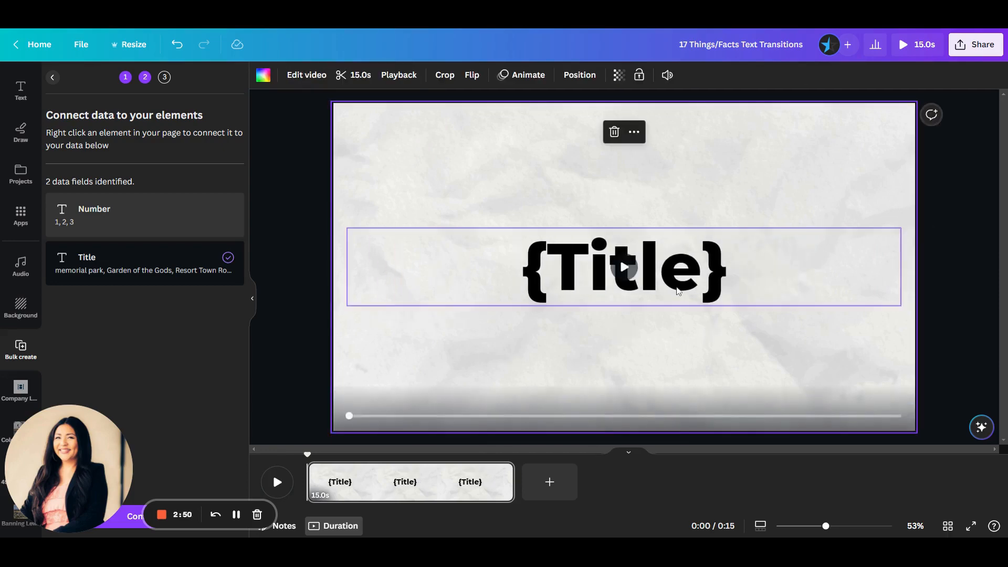
drag(623, 265, 679, 282)
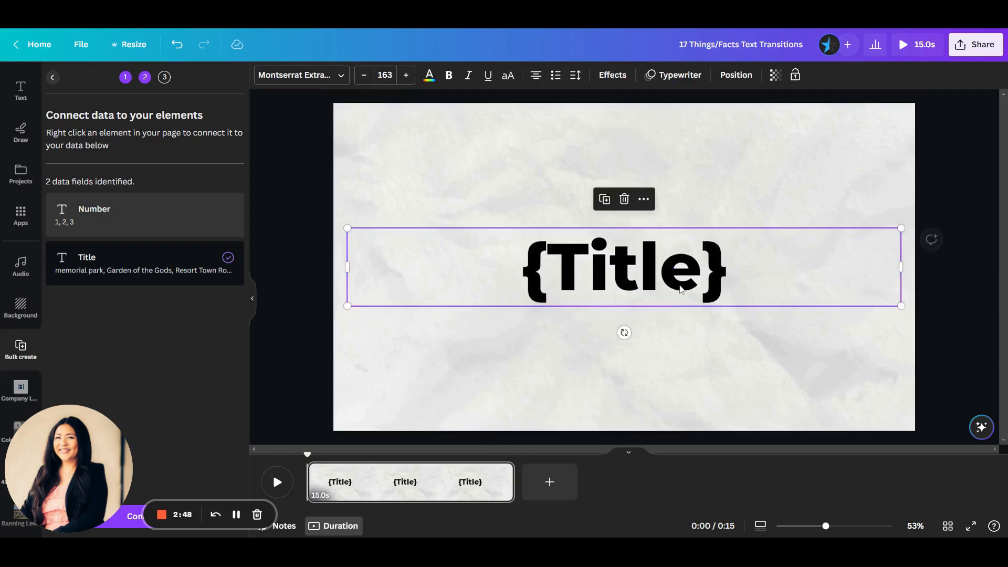
click(623, 331)
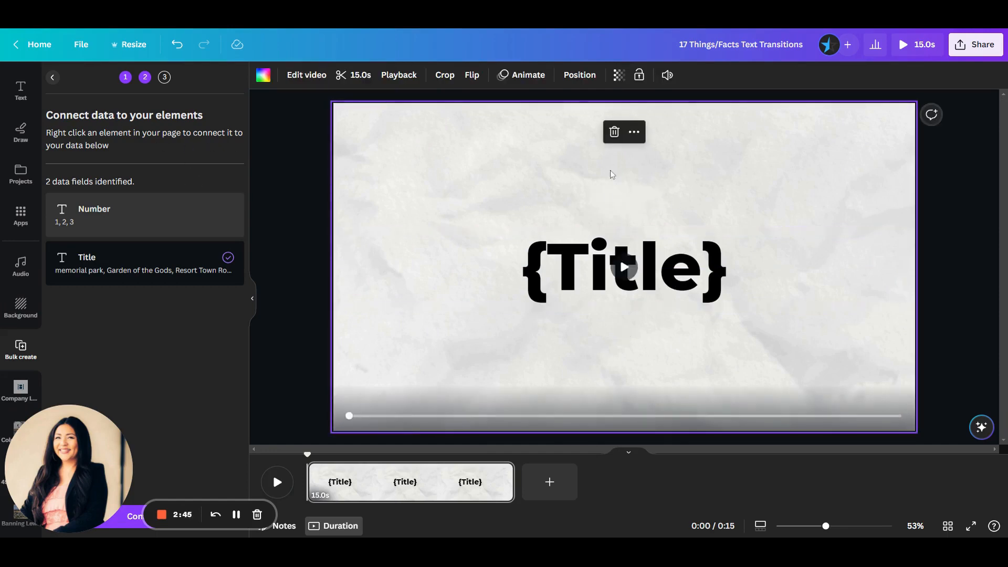
Add a new heading to the page with the text "1.".
click(18, 102)
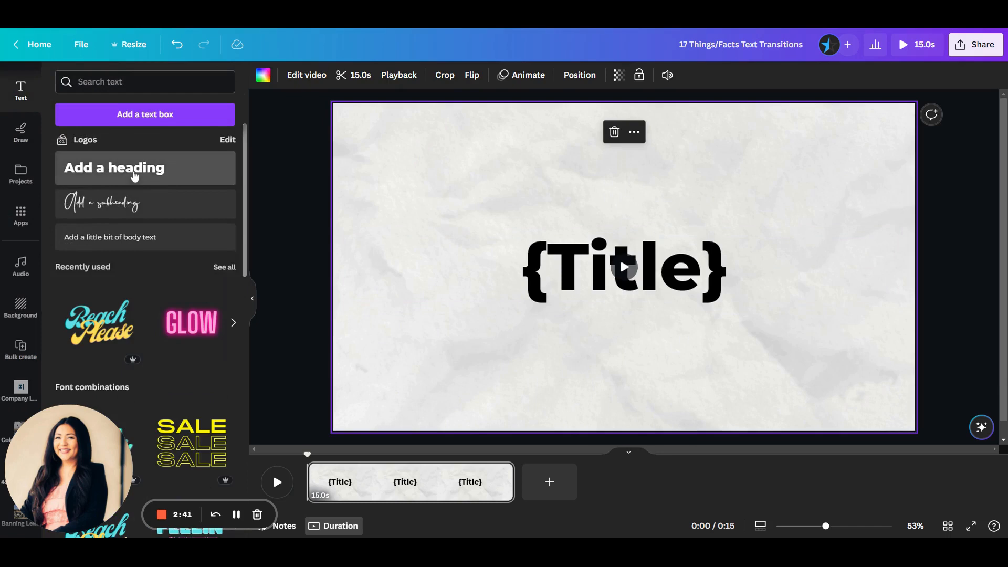
click(135, 176)
key(BackSpace)
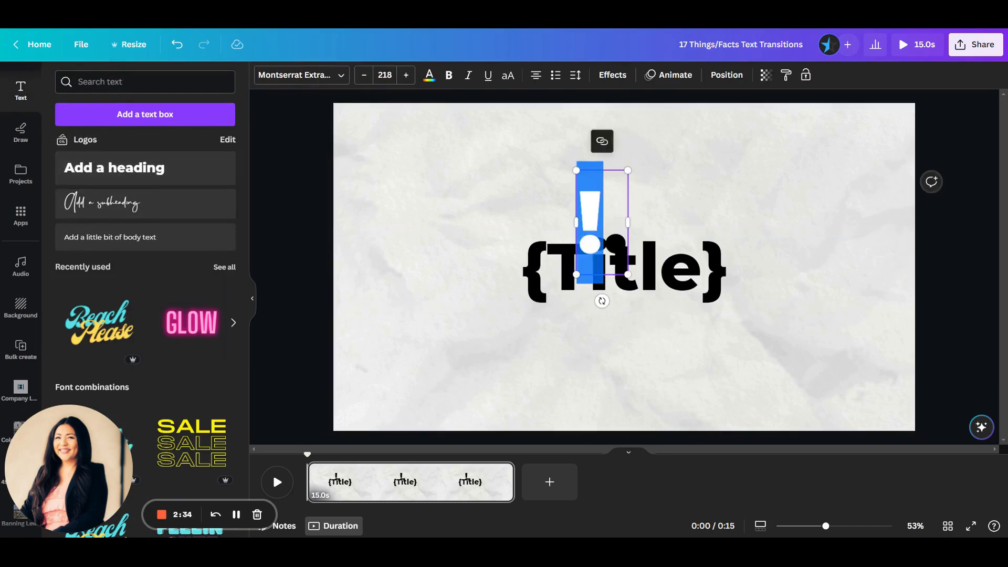
text(1)
click(740, 210)
Move the {Title} text slightly lower and centre the "1." heading above it.
drag(679, 275, 678, 314)
click(623, 246)
drag(599, 215, 614, 197)
Preview the page to check the "1." heading together with the animated {Title} text, and return to the editor.
click(578, 326)
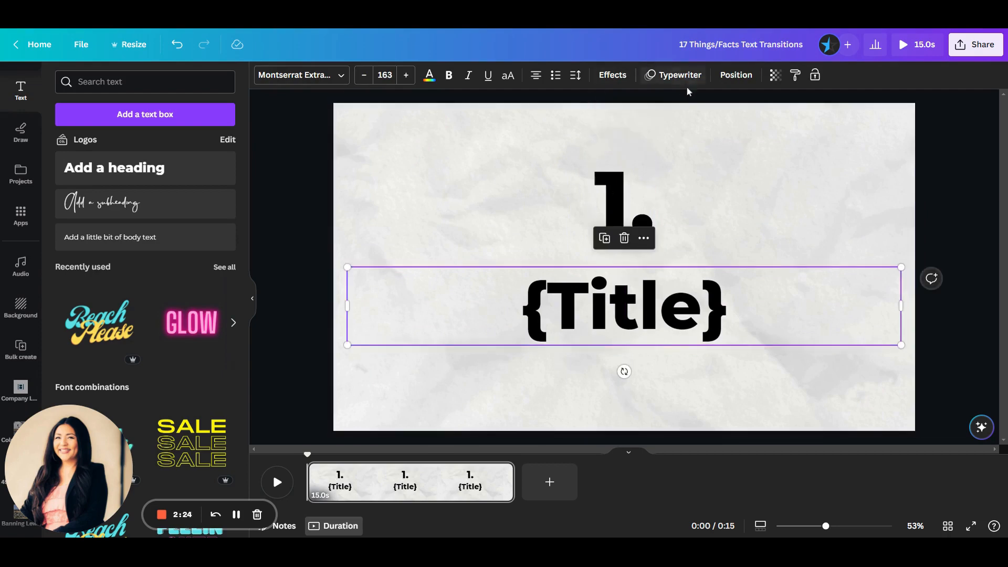
click(627, 201)
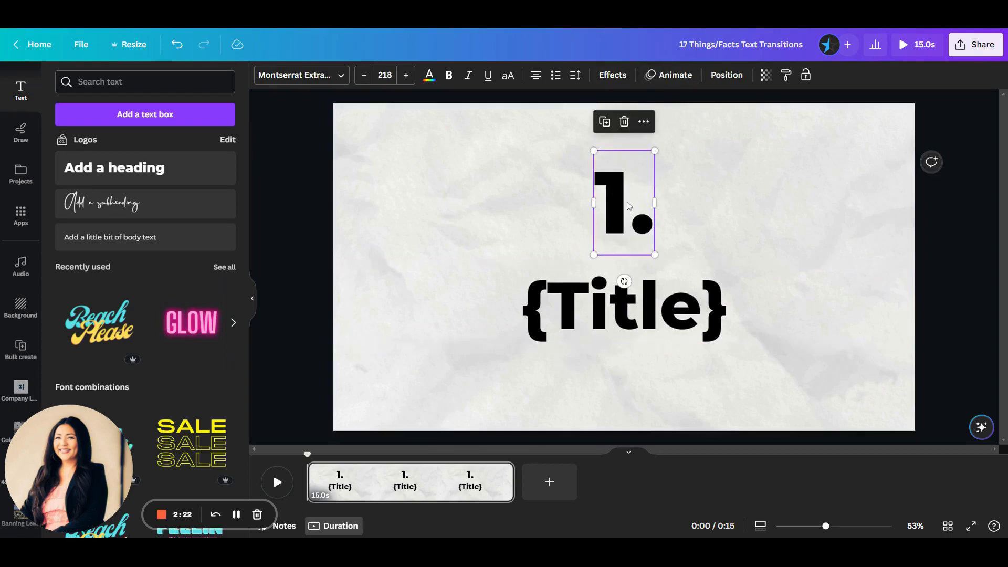
click(916, 44)
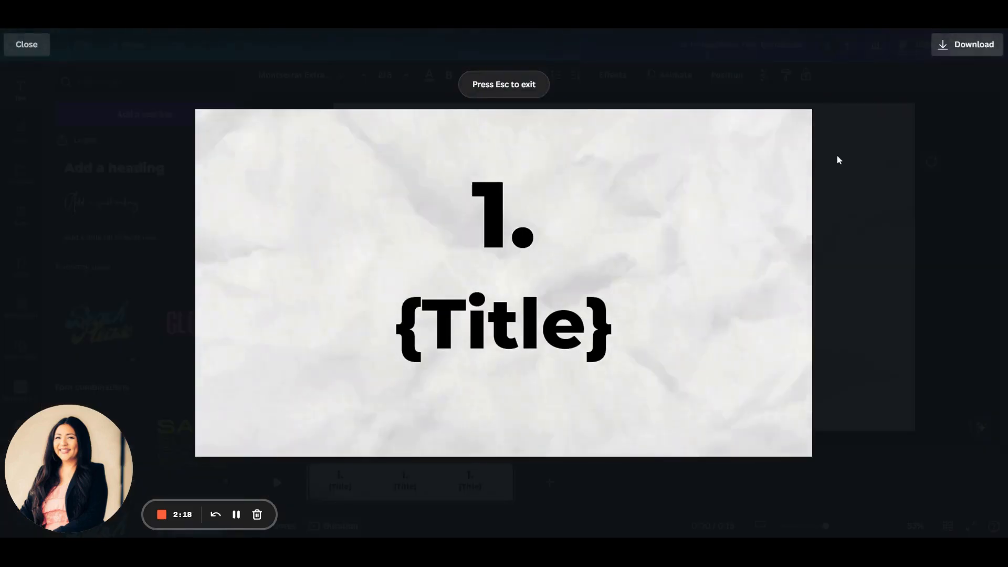
key(Escape)
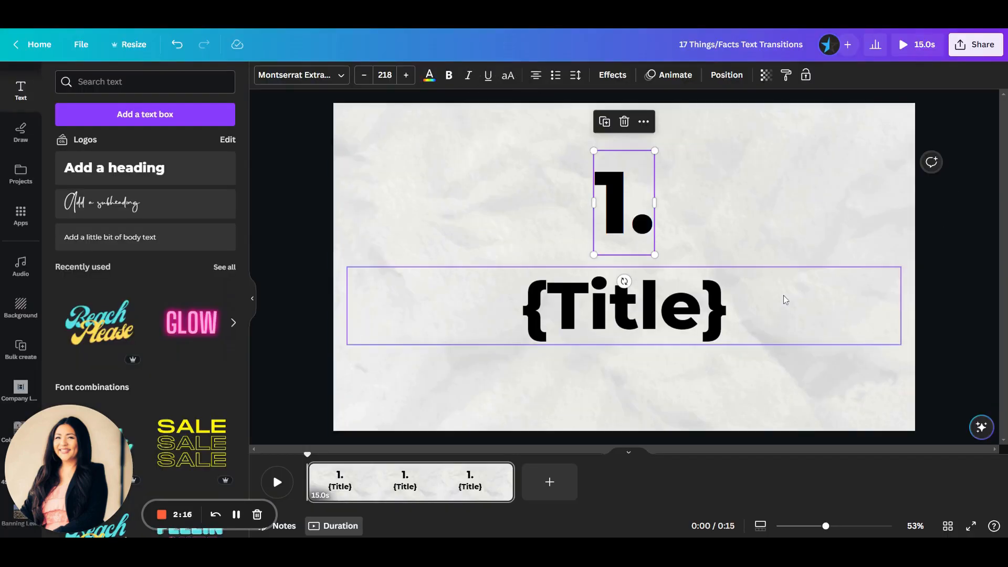
Shift the "1." and {Title} texts down together so the pair sits vertically centred on the page.
click(870, 379)
drag(871, 379, 476, 186)
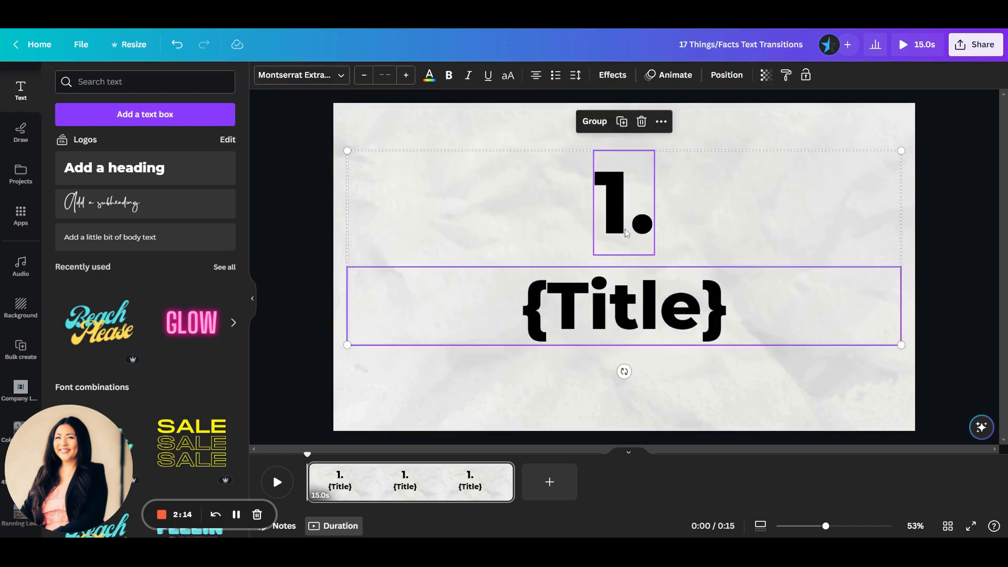
drag(626, 226, 626, 243)
click(943, 293)
Connect the "1." heading to the Number data field.
click(625, 216)
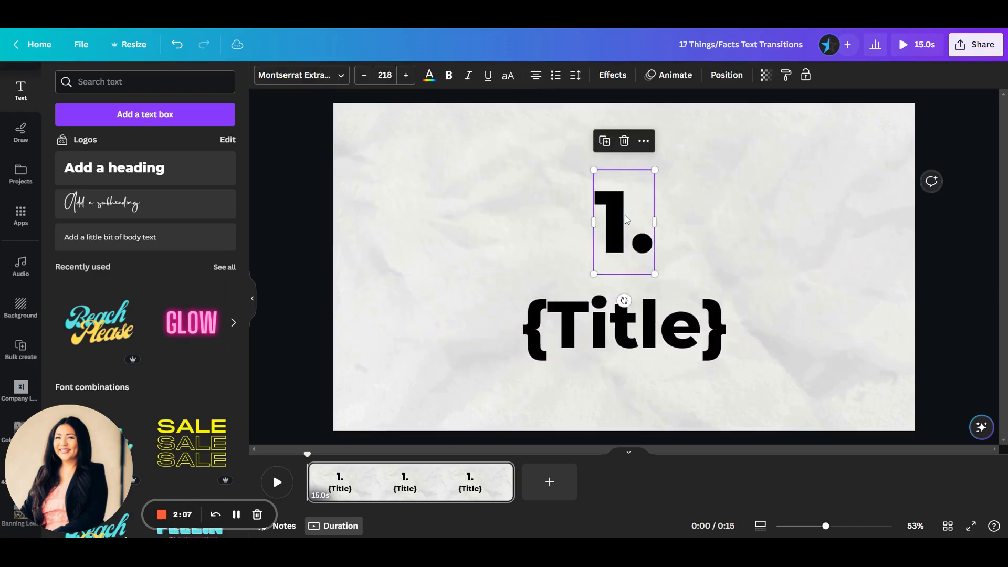
right_click(625, 216)
mouse_move(715, 387)
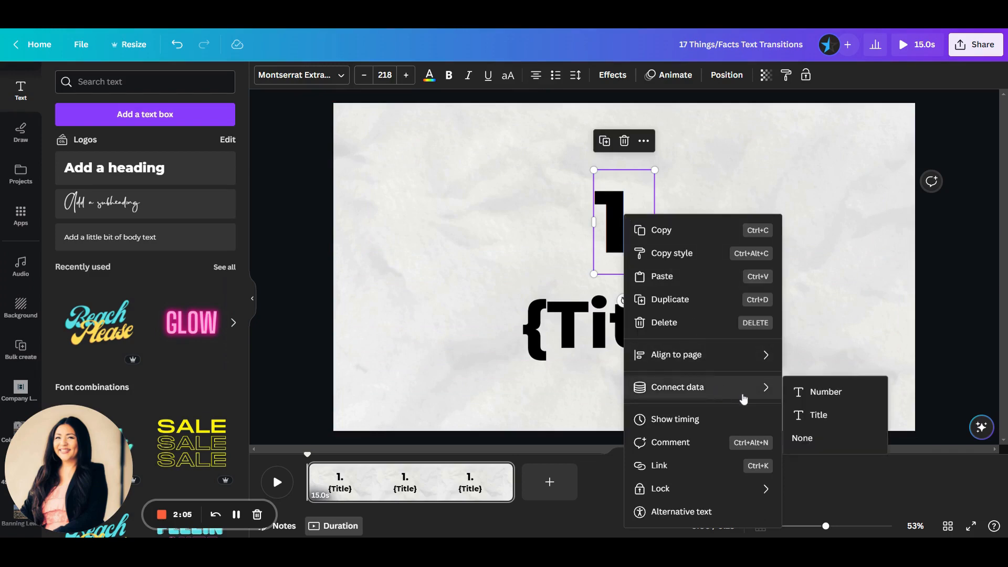
click(837, 392)
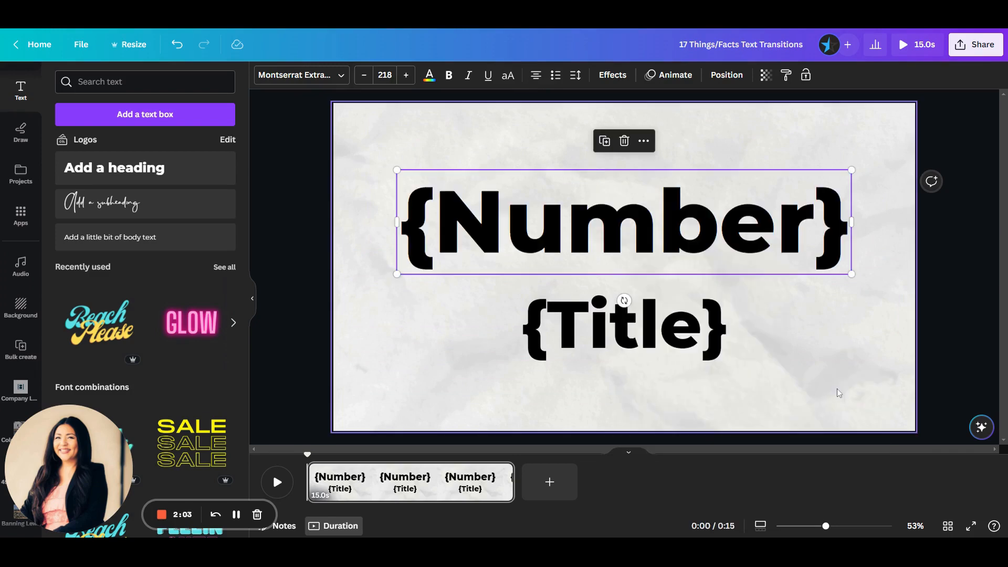
Preview the page with the {Number} and {Title} placeholders, return to the editor and select the {Title} text.
click(910, 44)
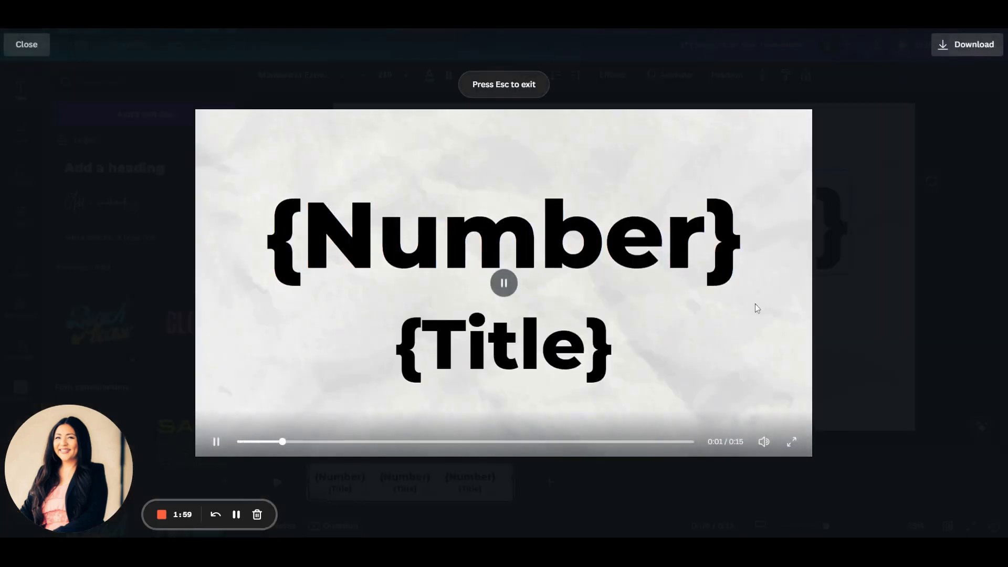
click(939, 317)
click(902, 349)
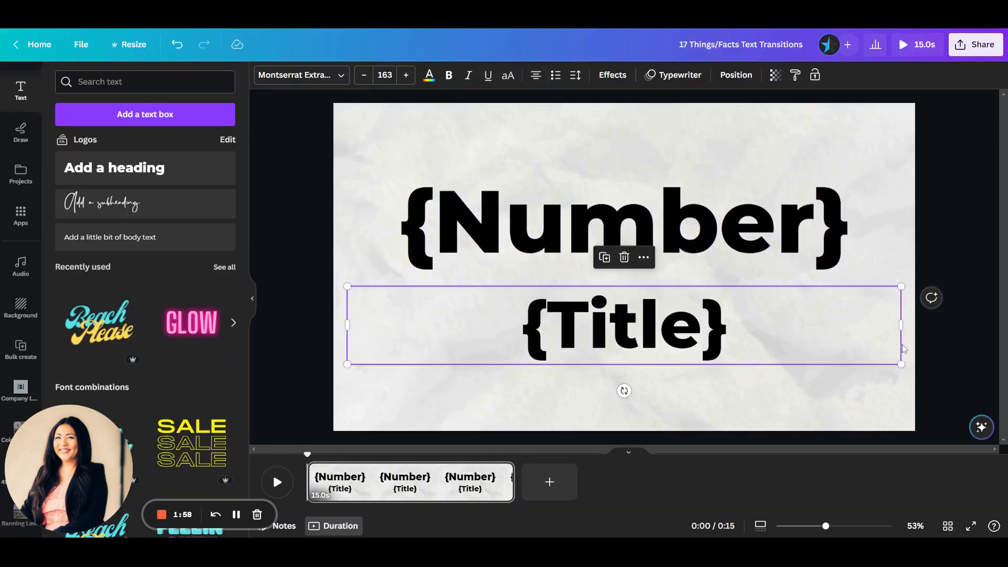
click(891, 376)
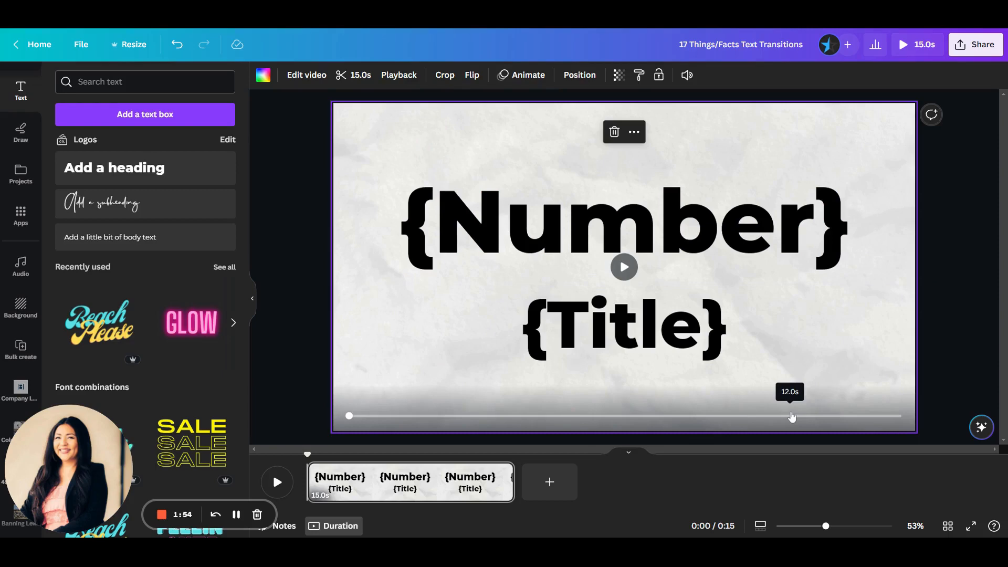
click(490, 358)
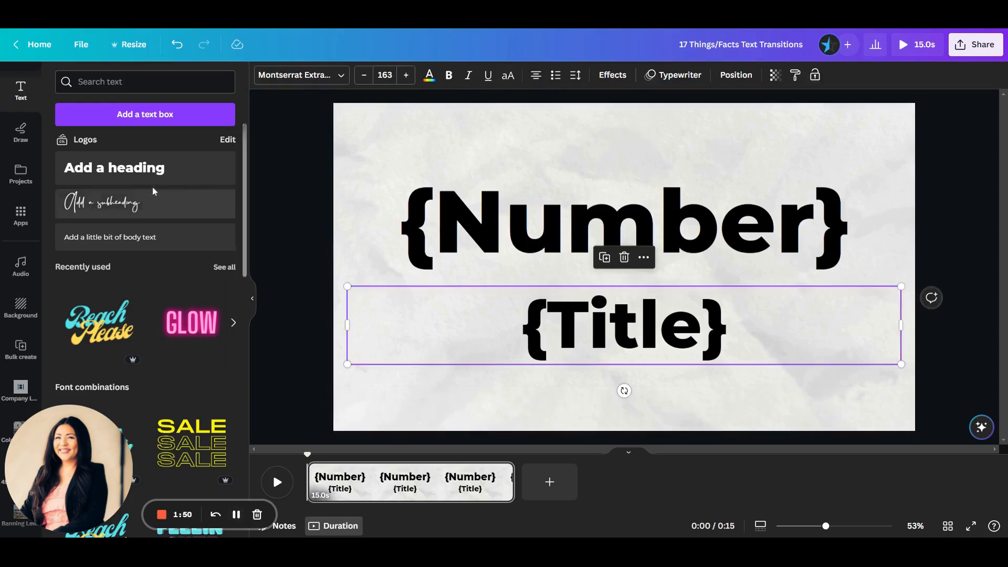
Go back to the Bulk create data step and reopen the manual data table at its first rows.
click(21, 348)
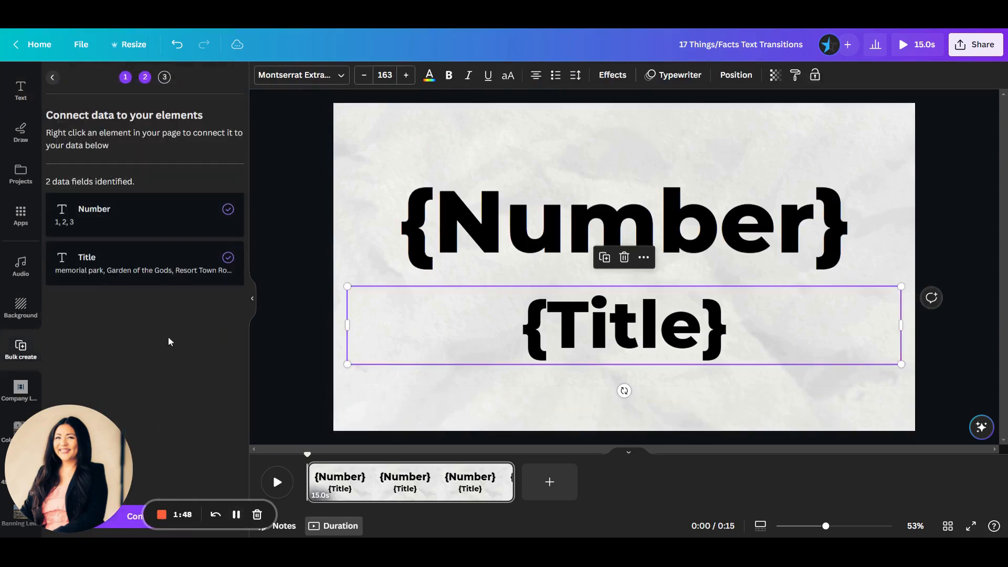
click(55, 78)
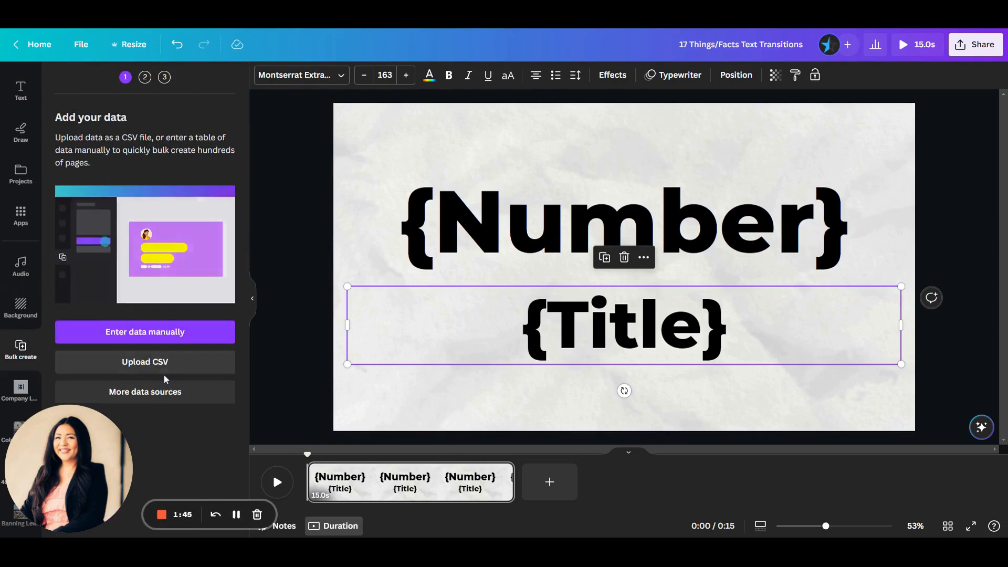
click(164, 332)
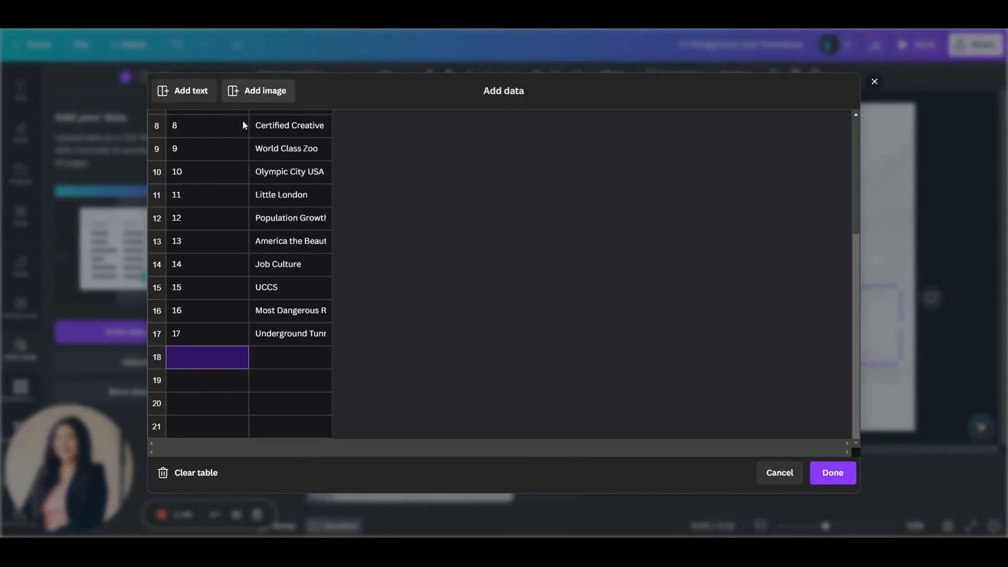
right_click(290, 133)
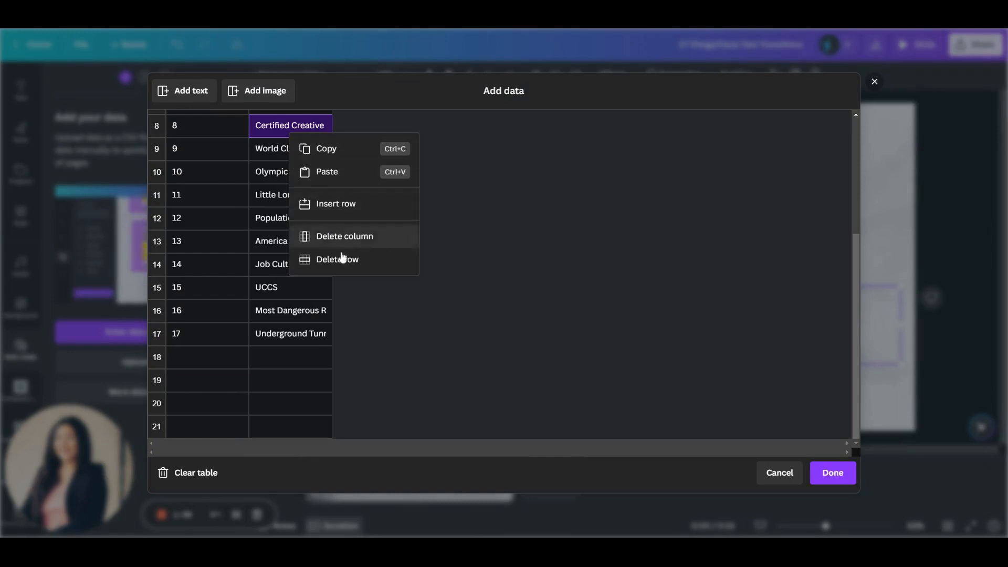
click(504, 197)
scroll(326, 240, up, 4)
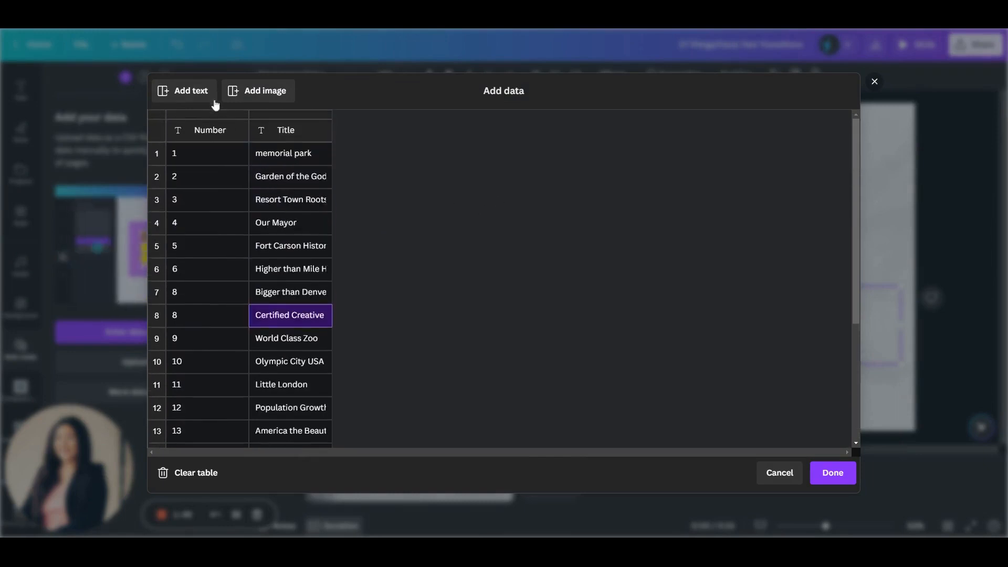
Add an empty text column to the data table and remove the Number and Title header row.
click(199, 91)
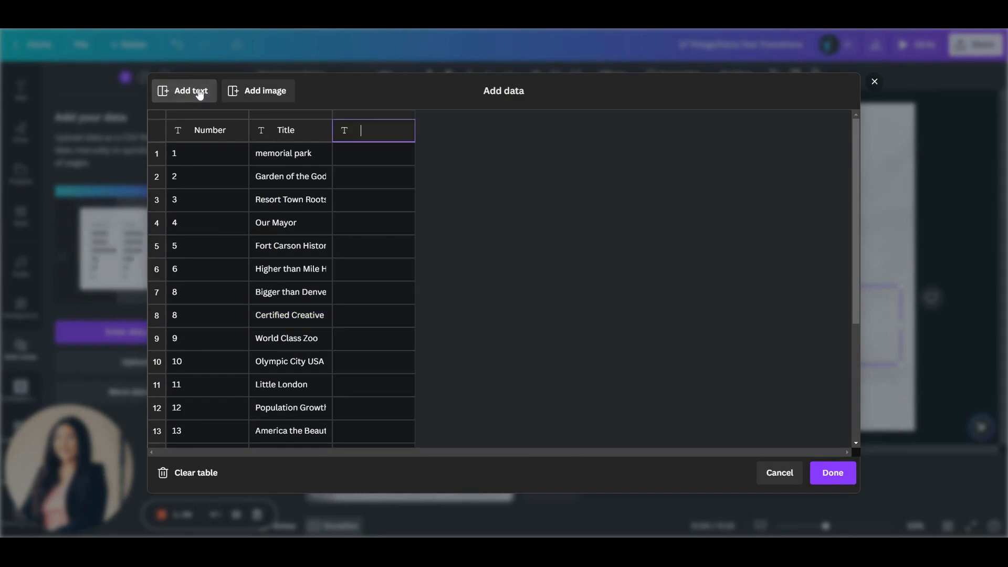
right_click(377, 149)
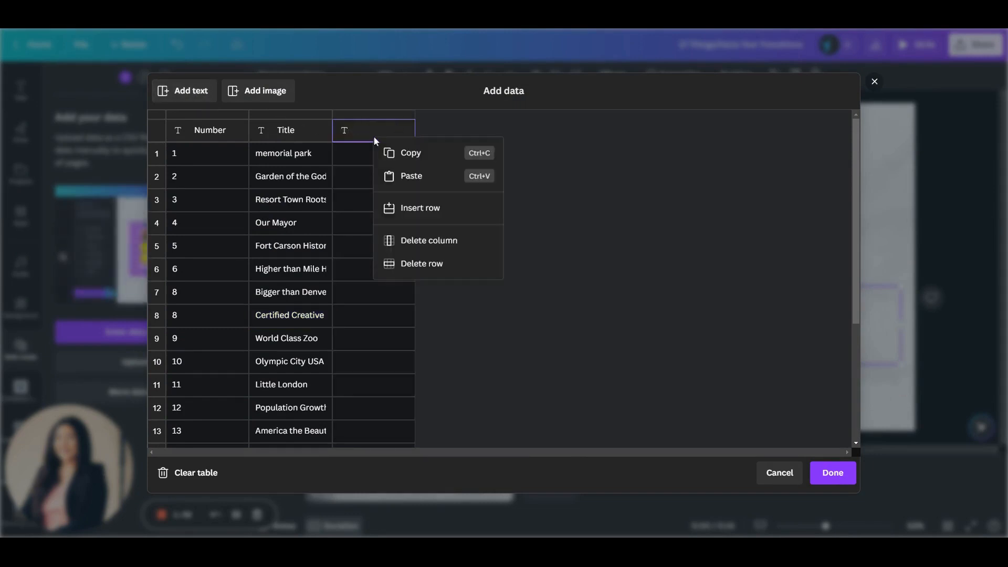
click(408, 212)
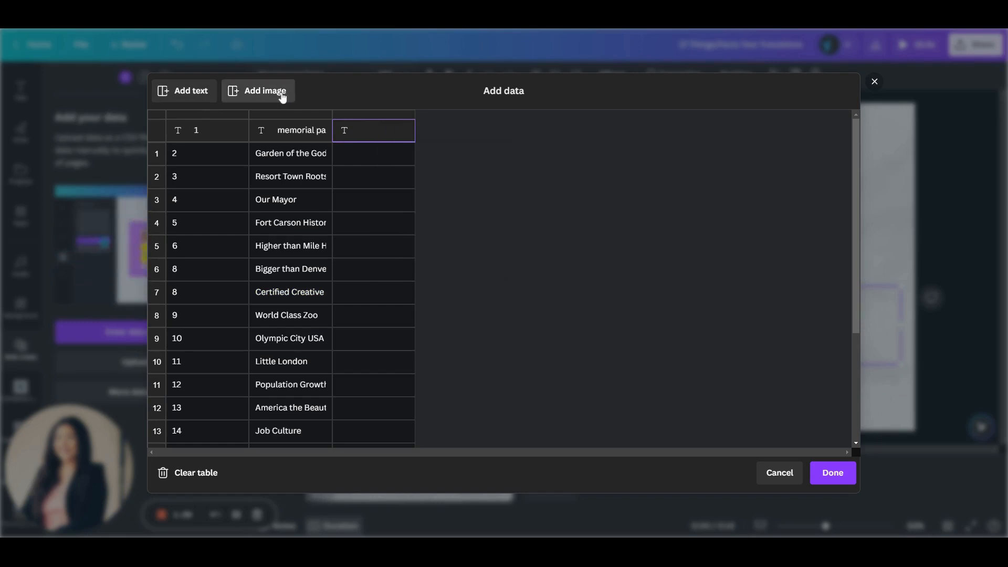
Add an Image column to the data table.
click(265, 91)
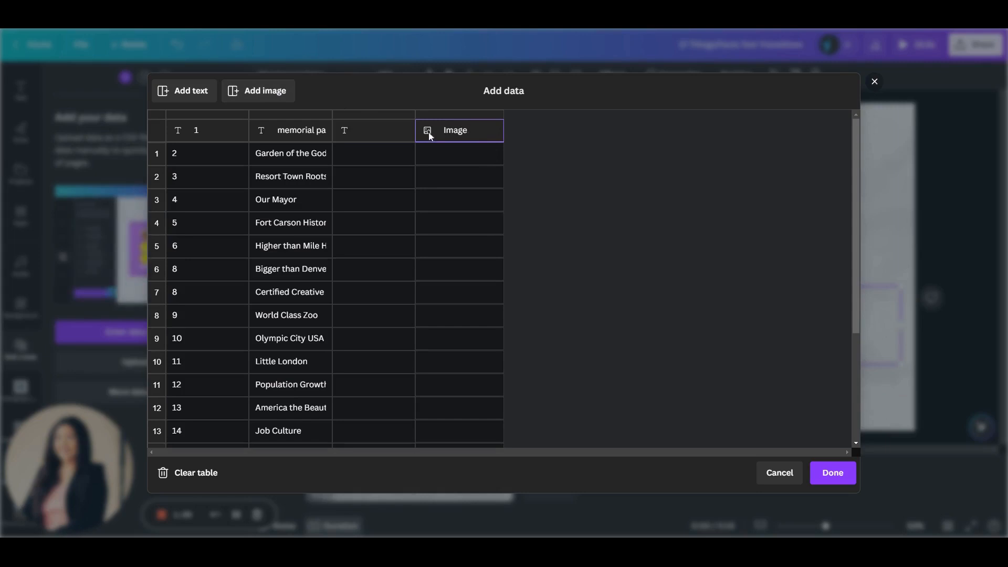
mouse_move(491, 157)
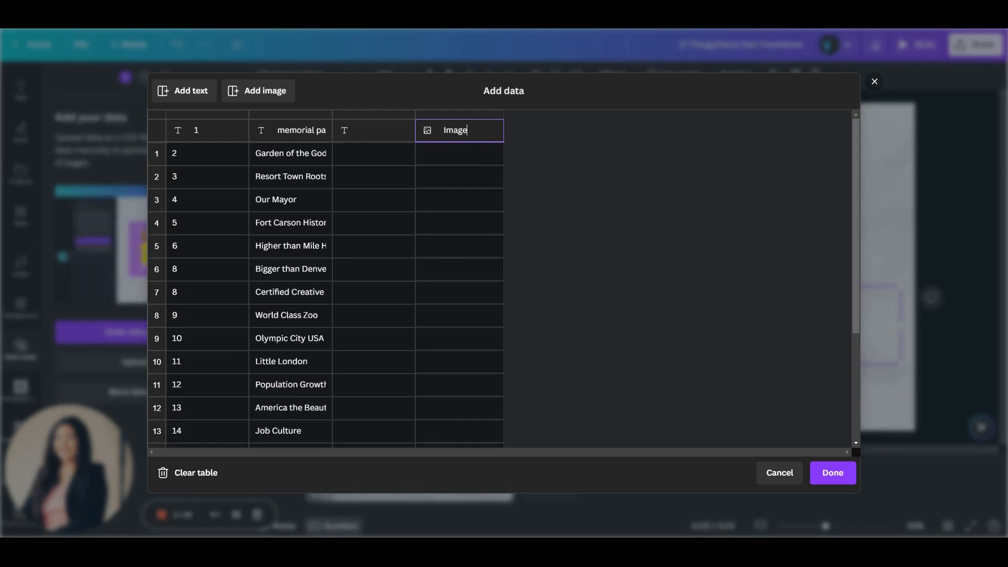
right_click(476, 131)
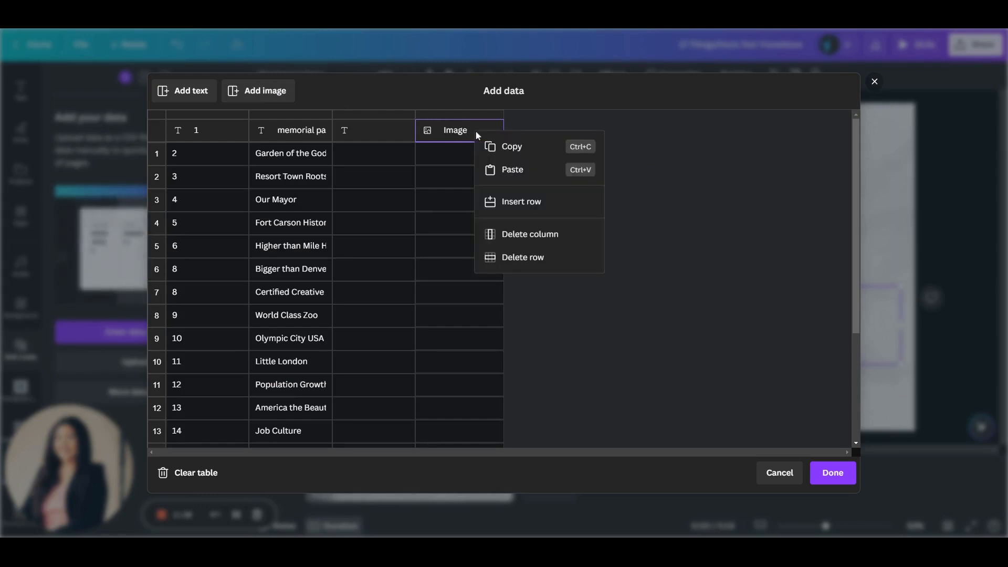
click(445, 138)
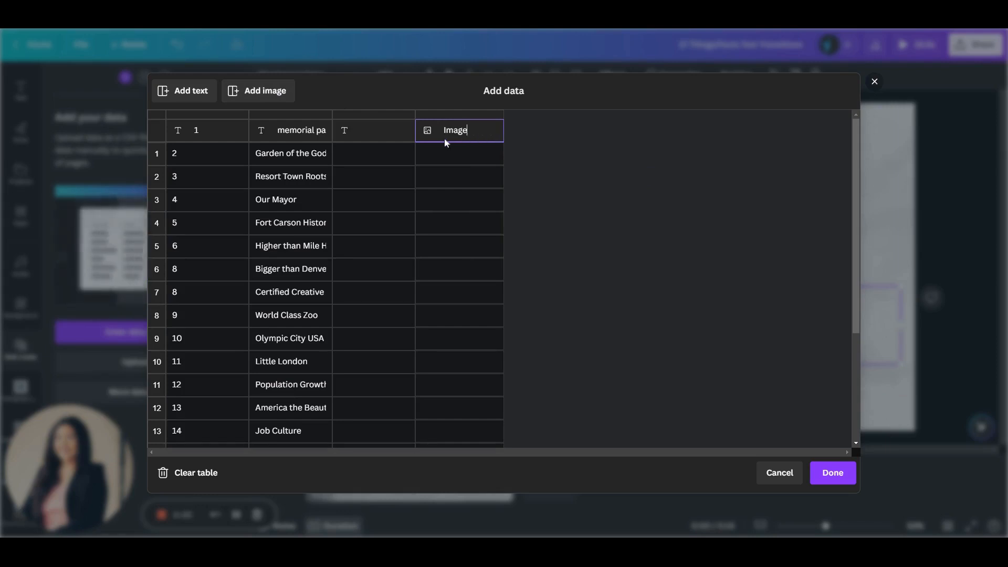
Browse the media folders available for the first row's Image cell and leave without choosing a picture.
click(495, 160)
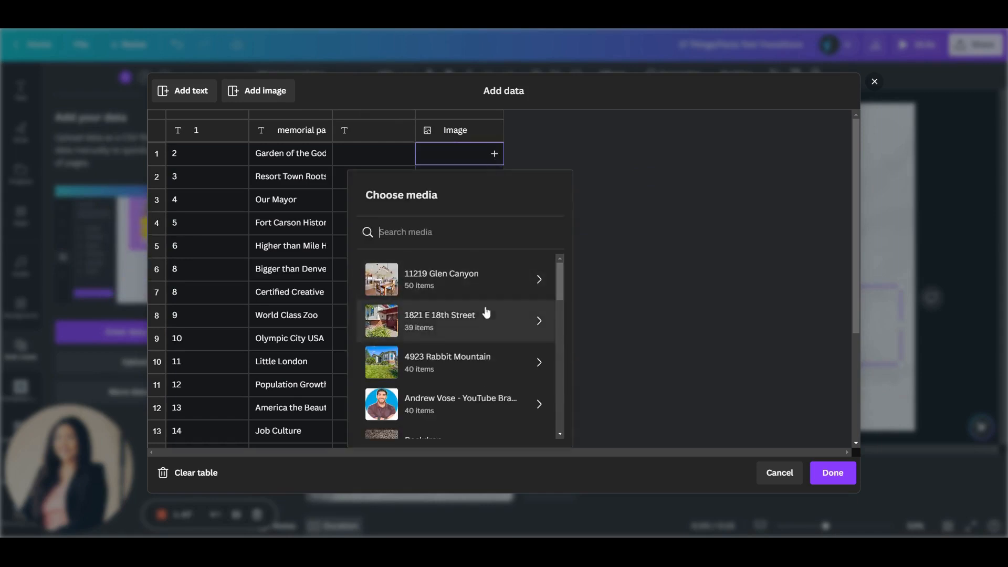
scroll(493, 399, down, 6)
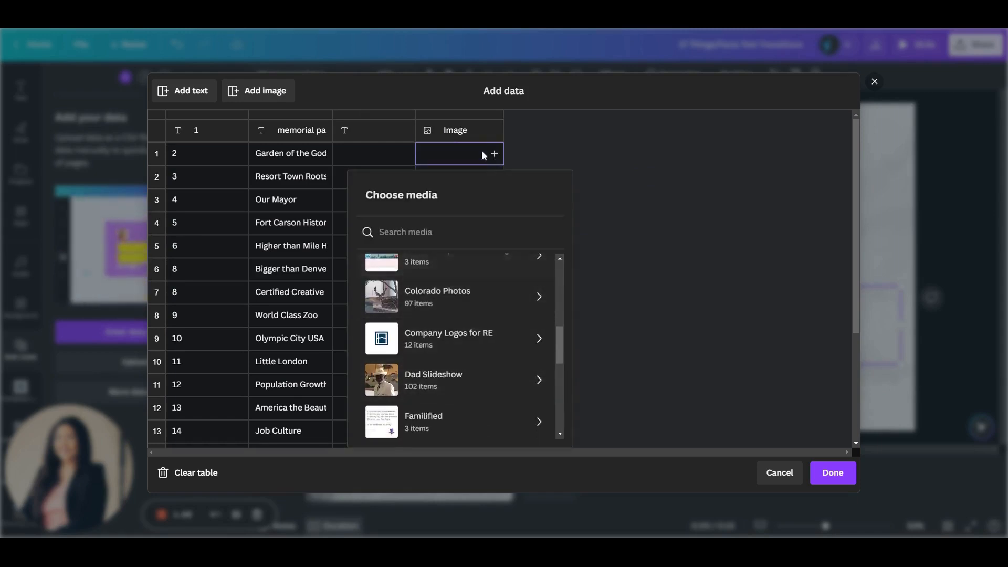
click(524, 162)
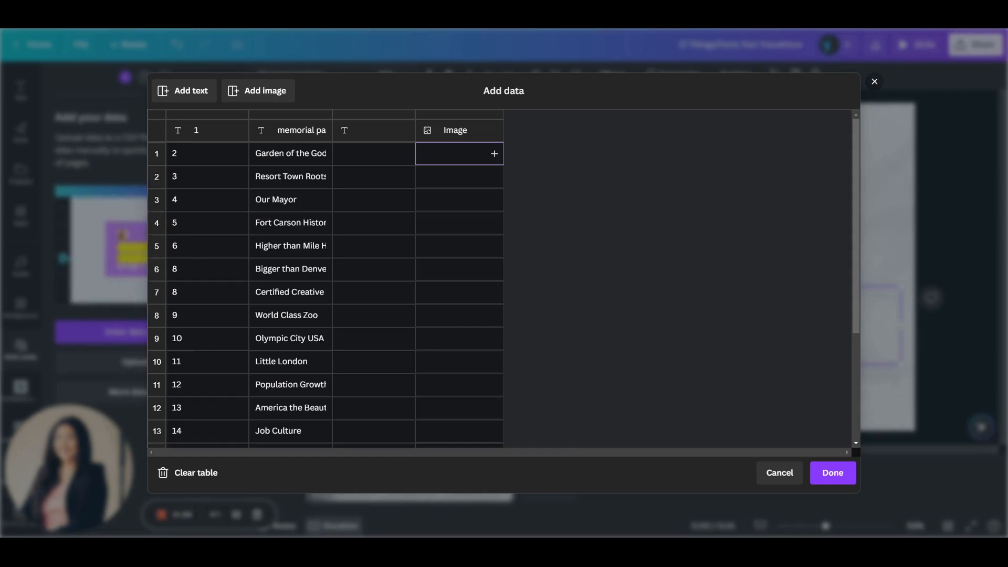
Try to delete the row at the Image header and leave the data table for the step that connects data to elements.
right_click(472, 135)
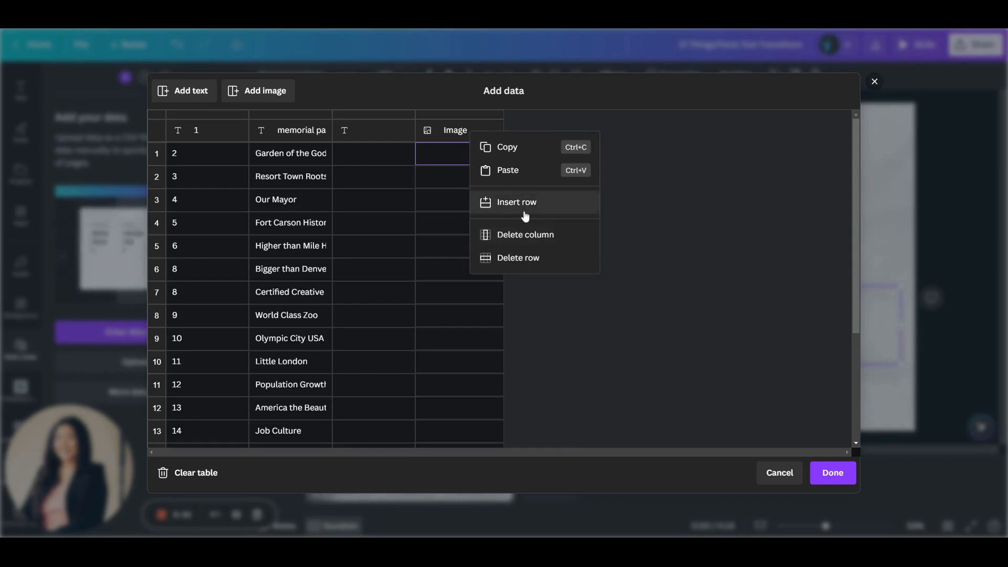
click(521, 257)
click(831, 474)
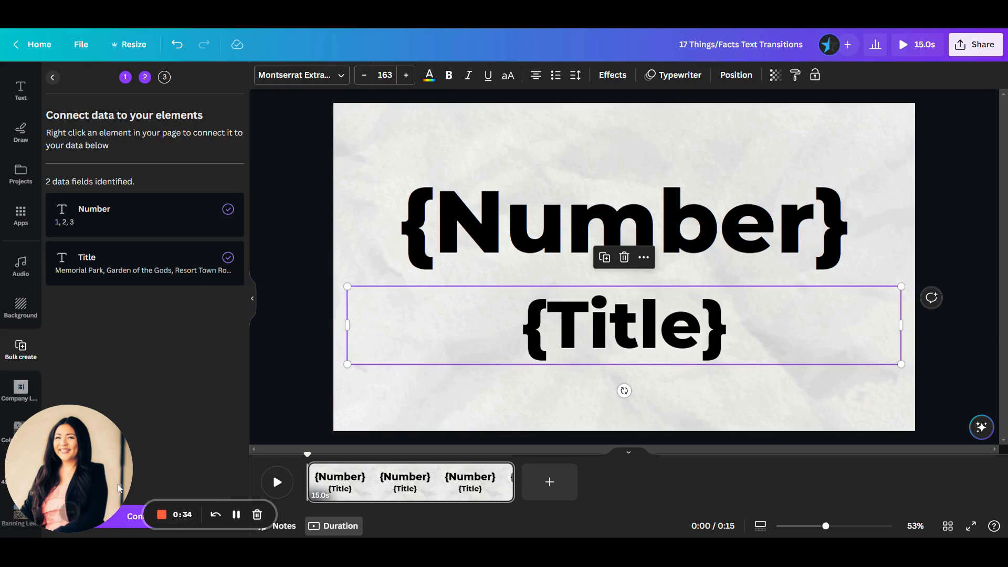
Continue to the Apply data step with all entries selected and generate the 17 pages.
drag(64, 512, 306, 512)
click(145, 517)
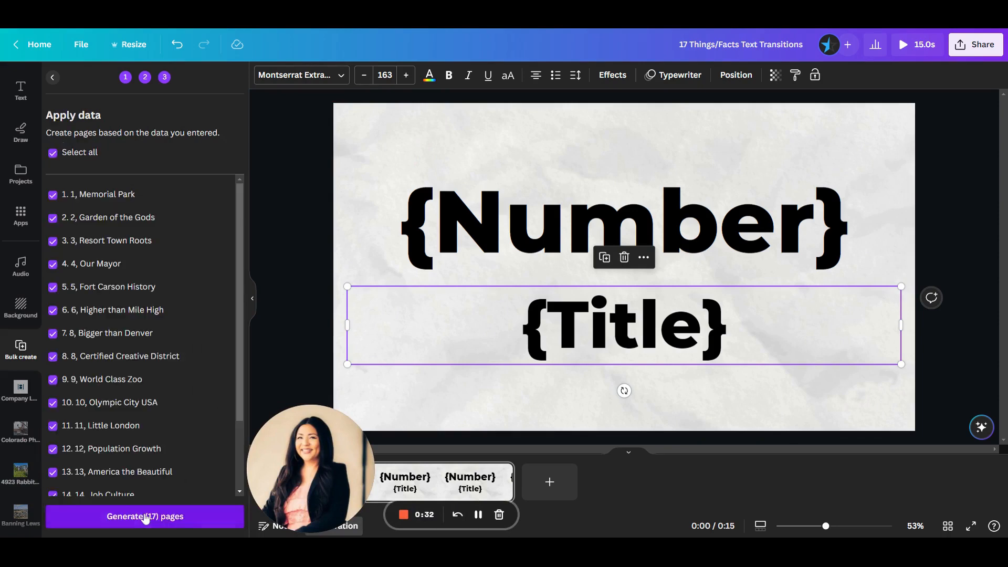
scroll(106, 384, down, 2)
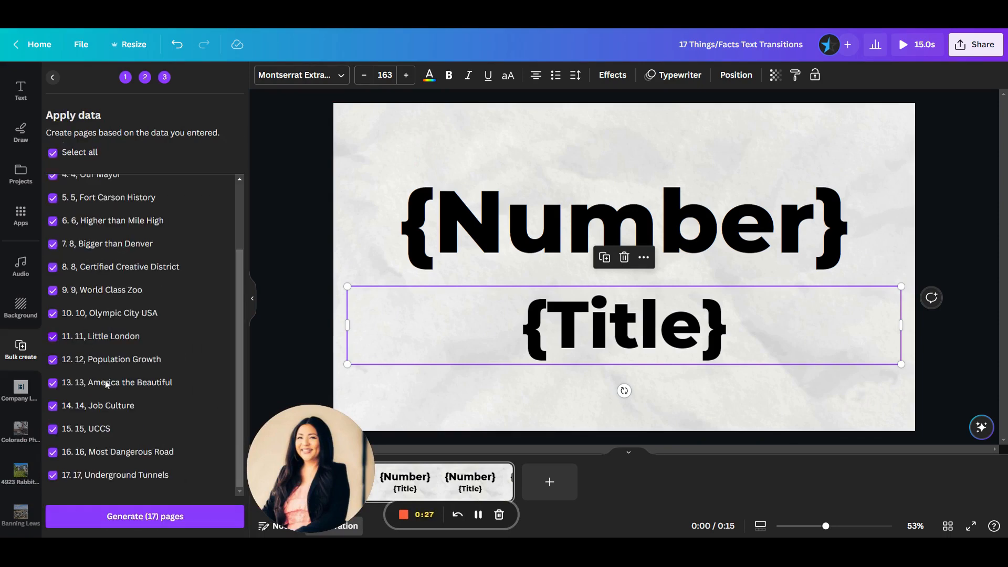
click(153, 515)
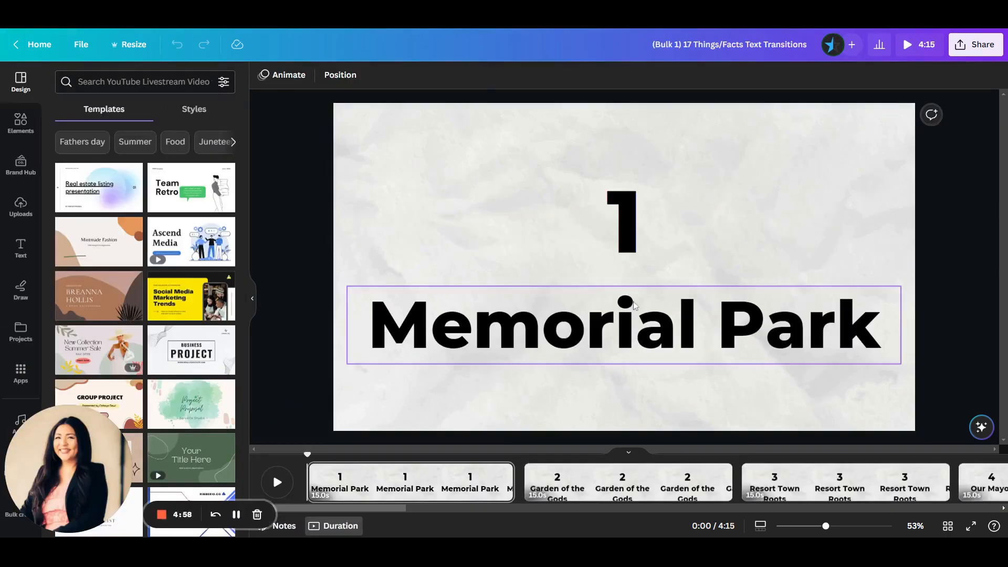
Preview the generated Memorial Park page, return to the editor and add a period after its number 1.
click(912, 47)
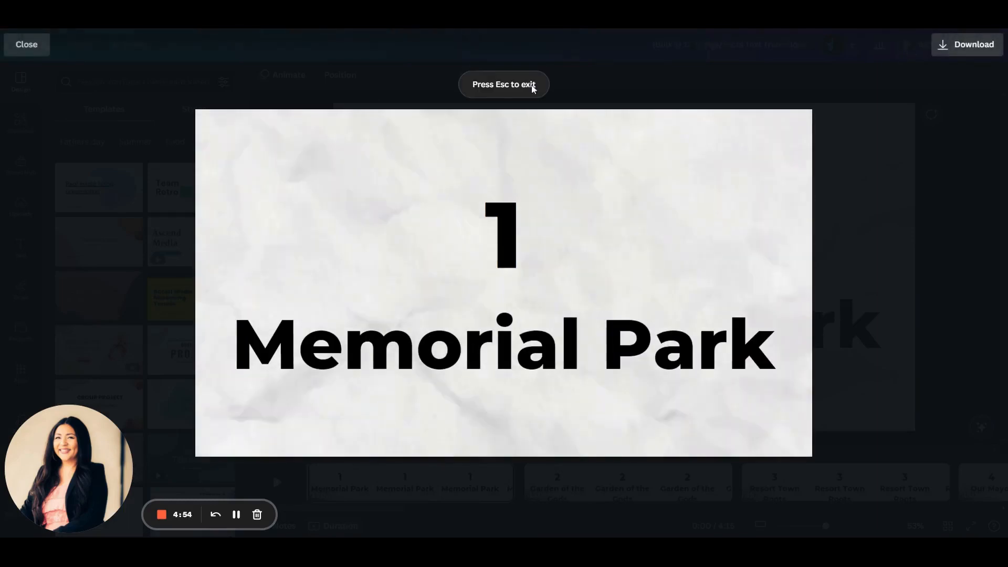
key(Escape)
click(640, 232)
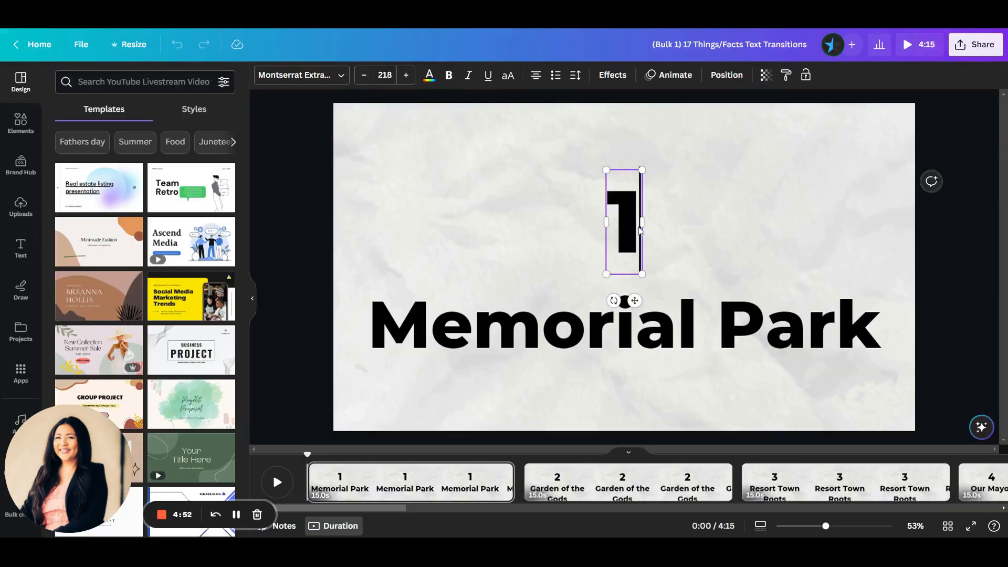
text(.)
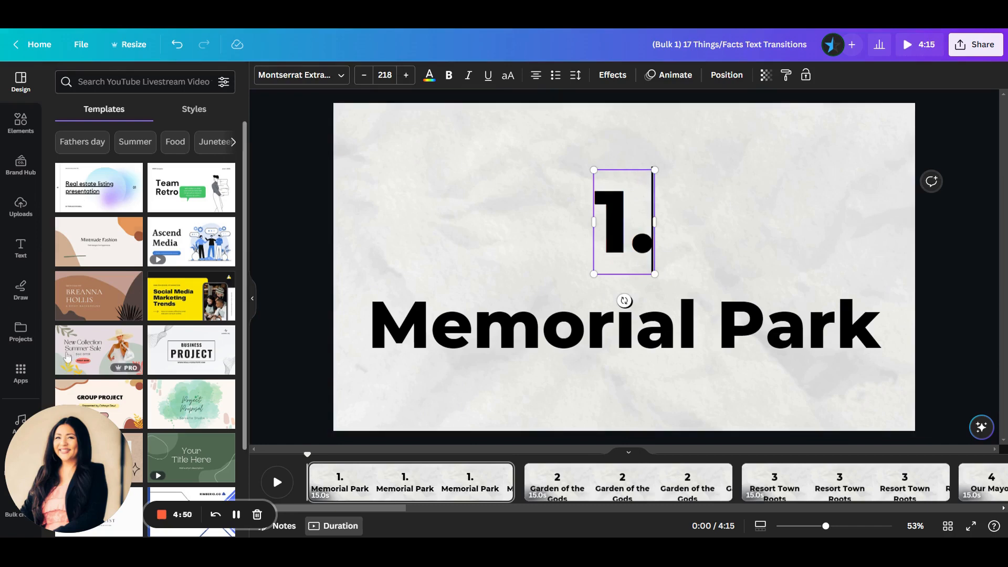